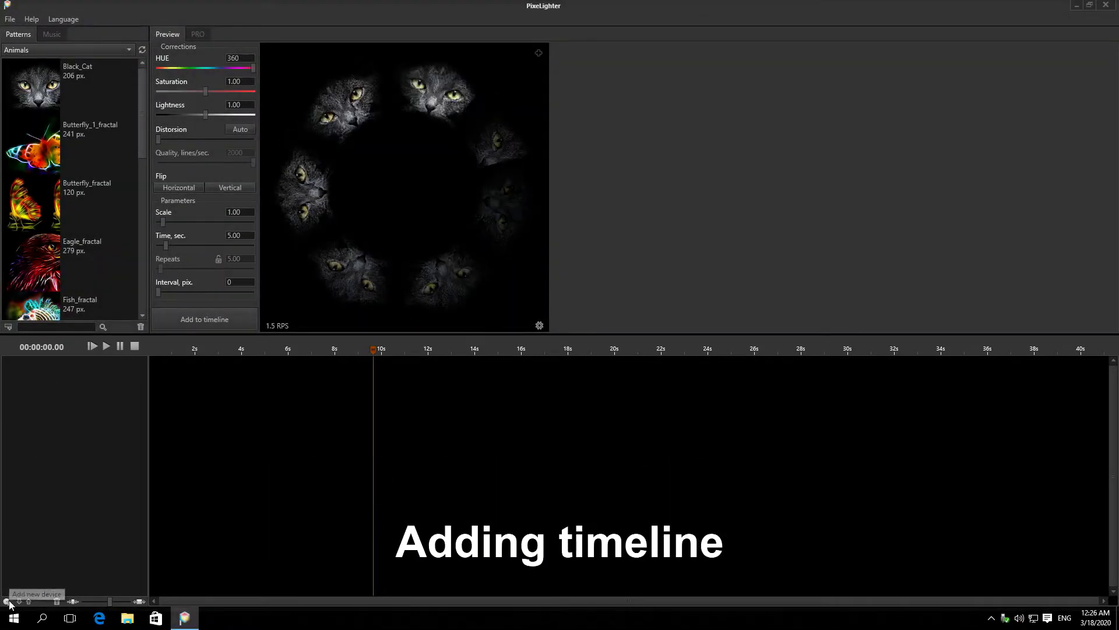
Add a new device named 1 with the Poi, Pro and 160 model settings and a blank timeline.
click(8, 601)
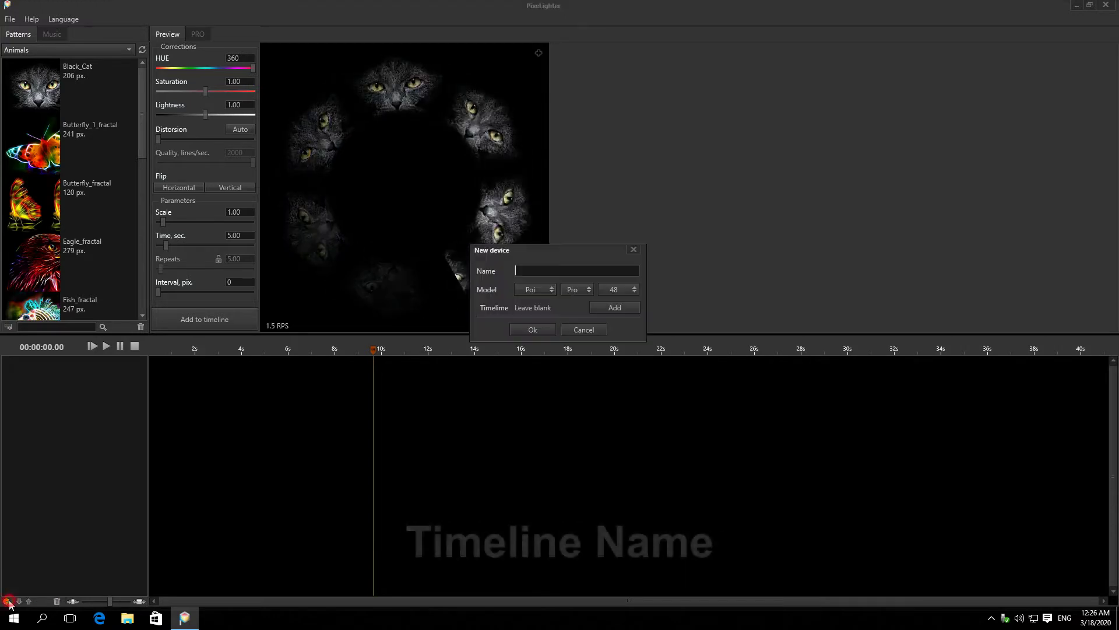
click(537, 288)
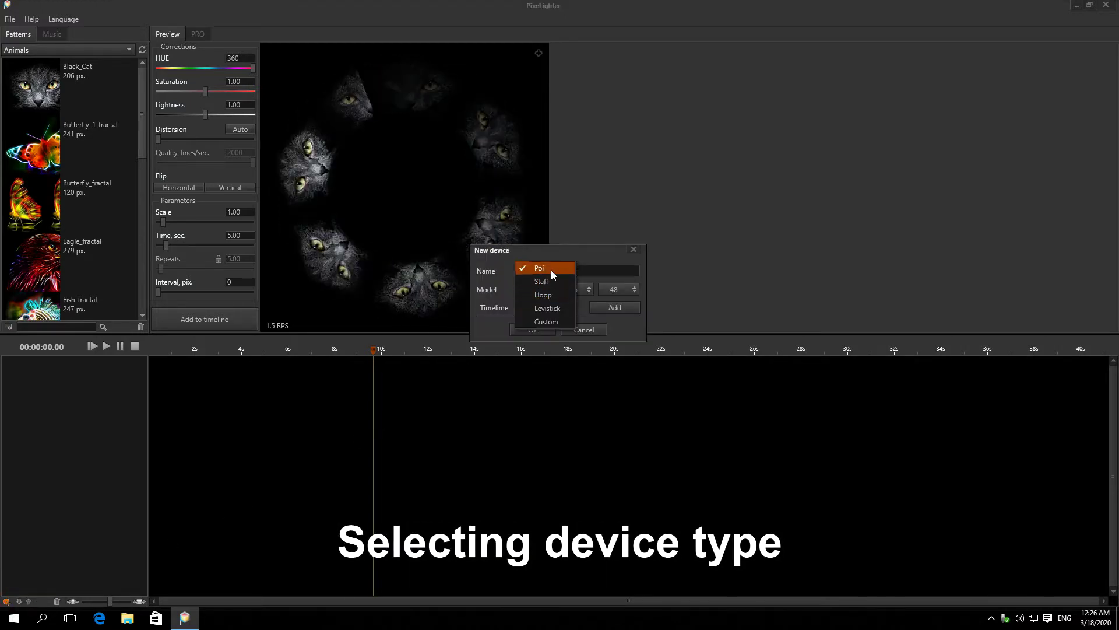
click(551, 270)
click(567, 290)
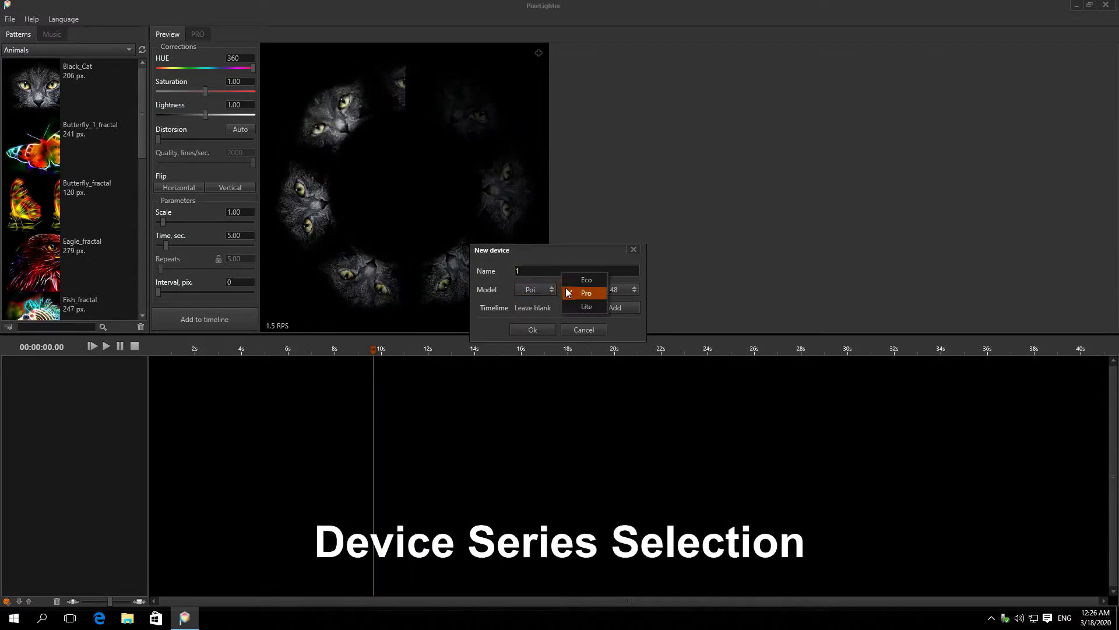
click(579, 293)
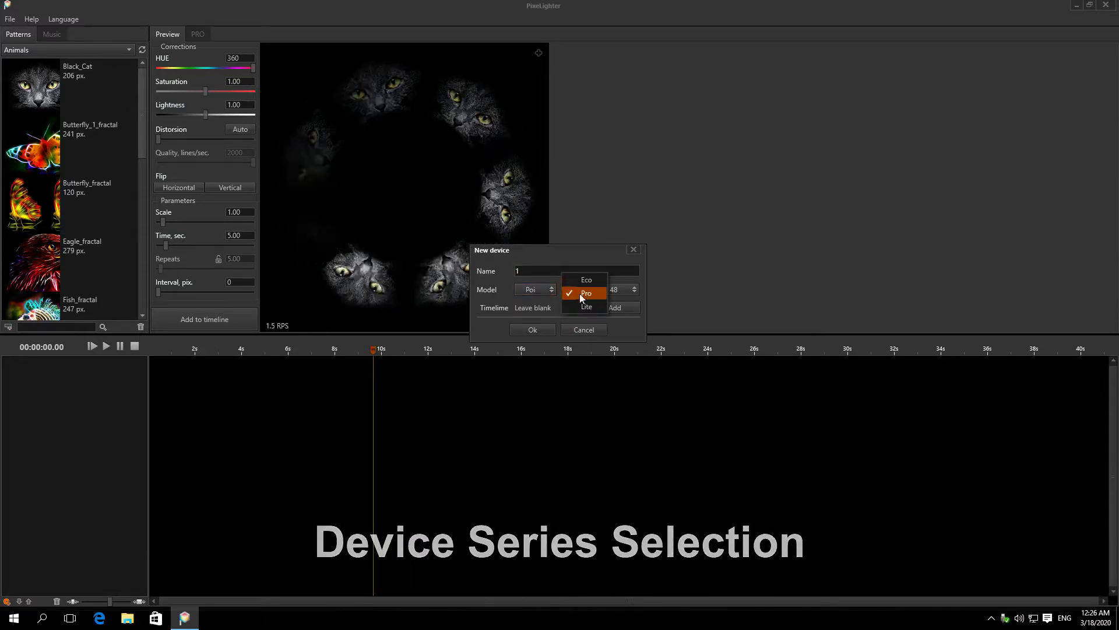
click(628, 288)
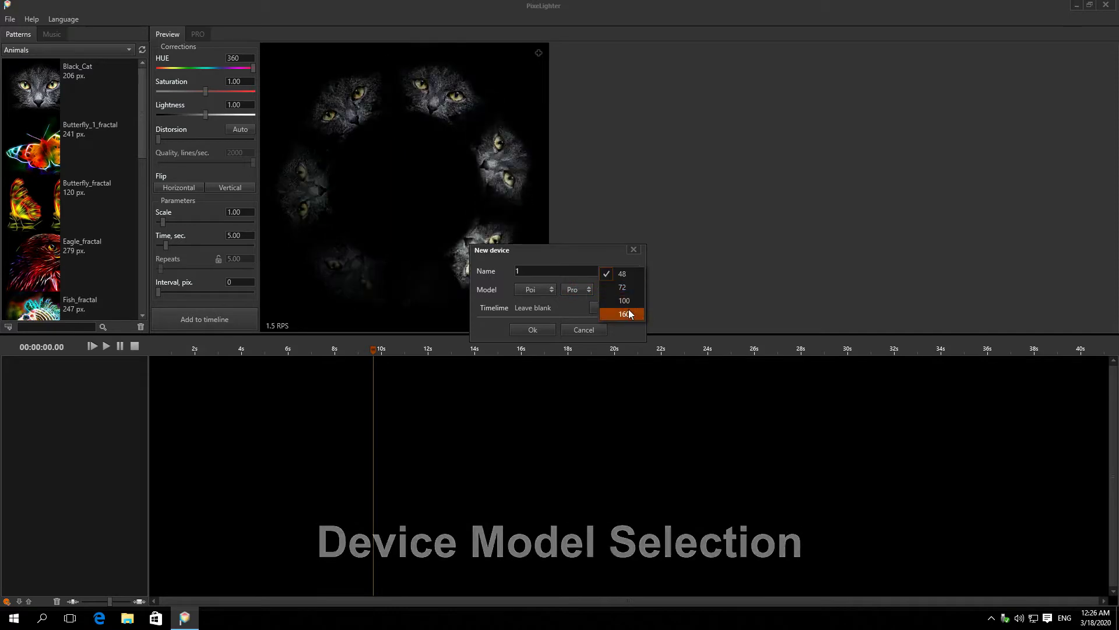
click(628, 310)
click(547, 330)
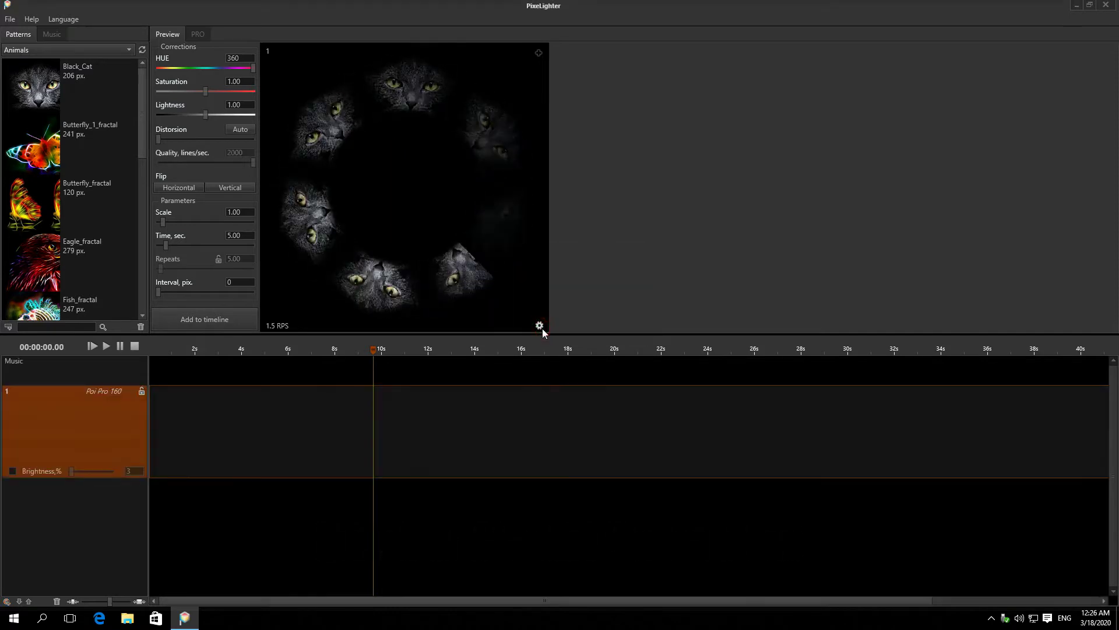
Add a second device named 2 using the Hoop Pro 176 model with a blank timeline.
click(7, 601)
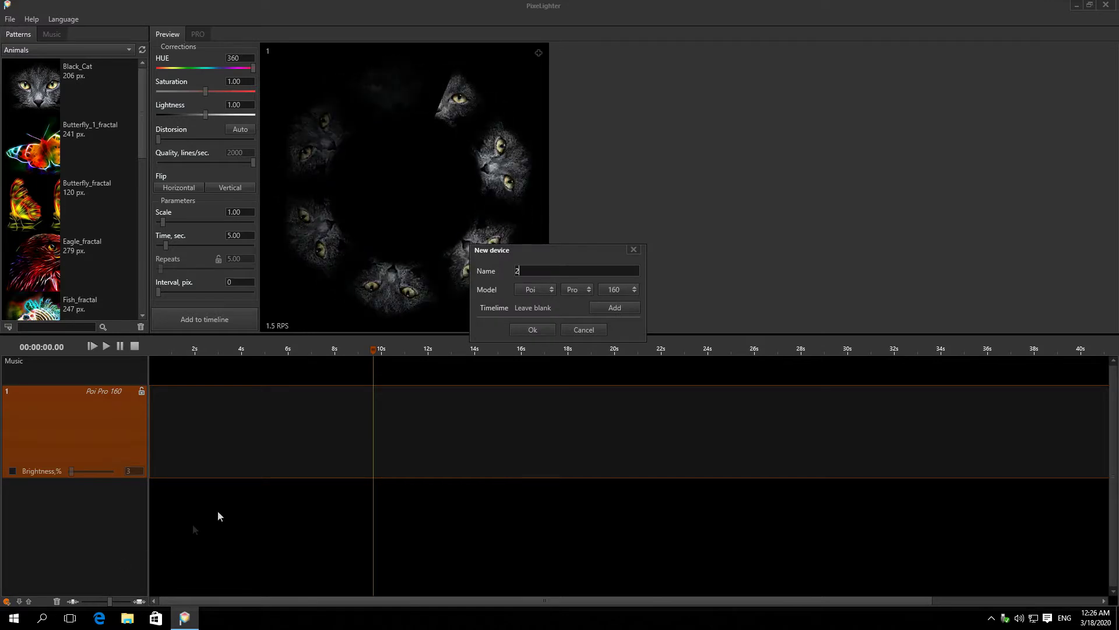
click(525, 290)
click(532, 295)
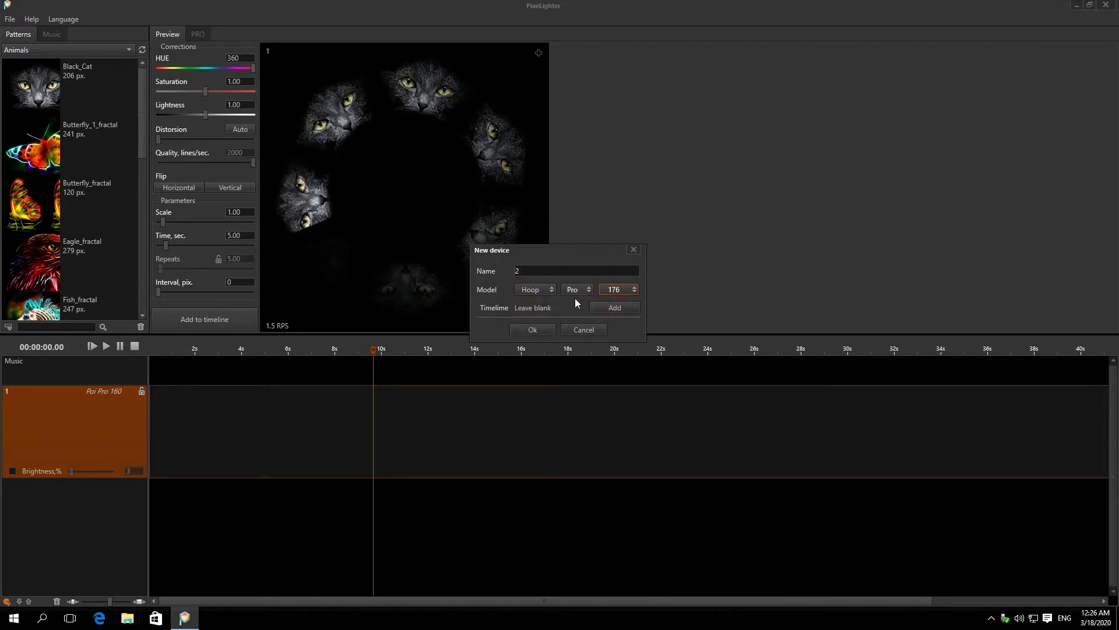
click(553, 327)
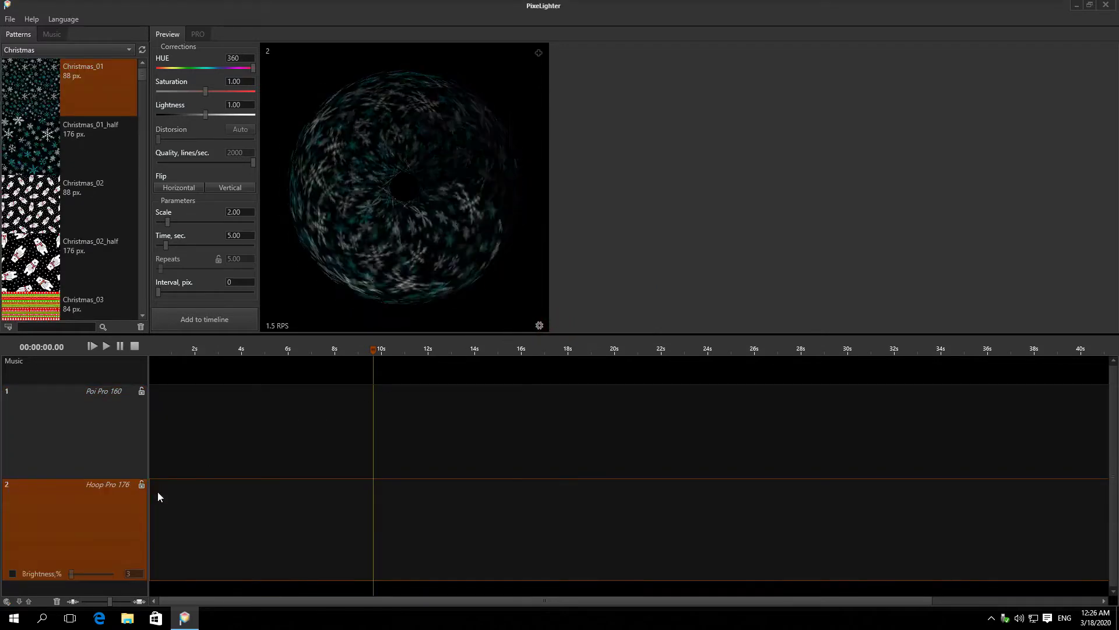
Add a device named 3 that uses the ready timeline 3.plp from the Projects > Ready > Timelines folder.
click(6, 601)
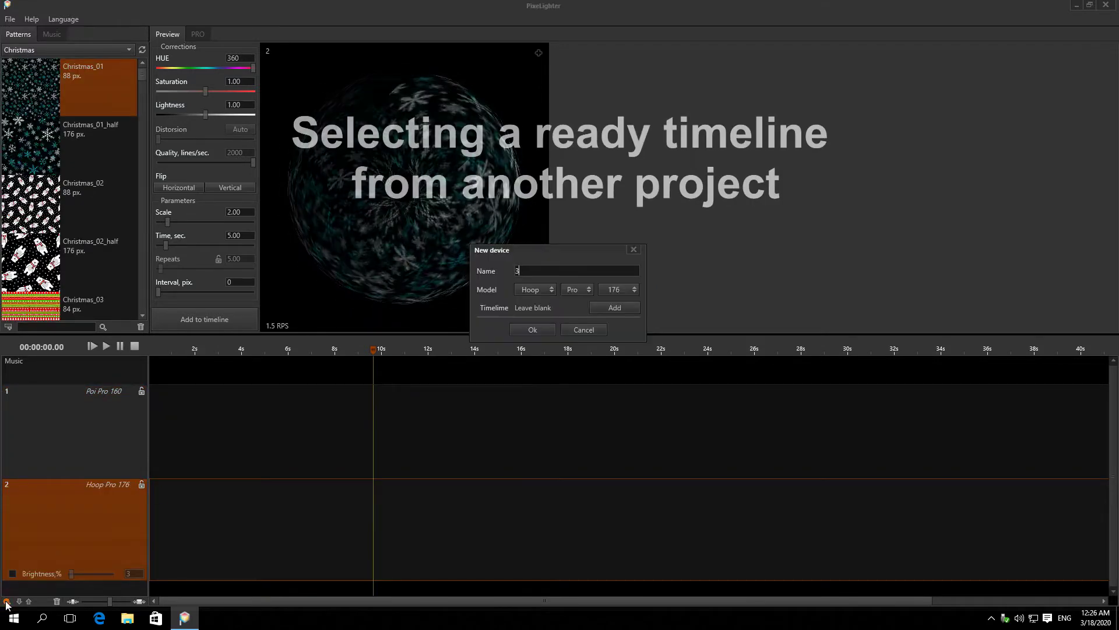
click(614, 308)
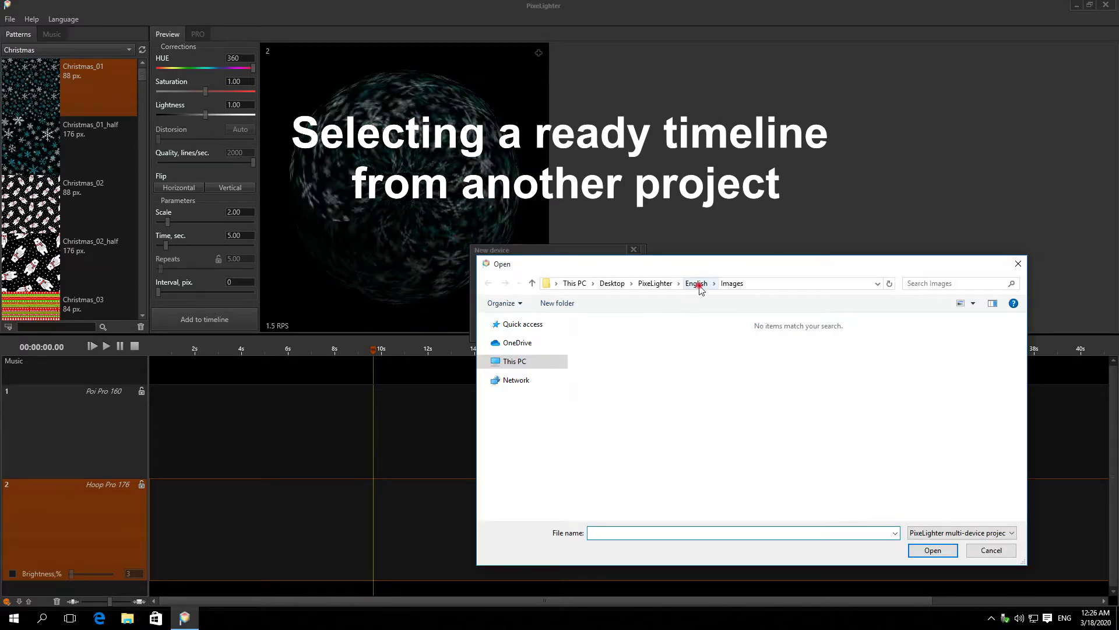
click(696, 283)
double_click(732, 366)
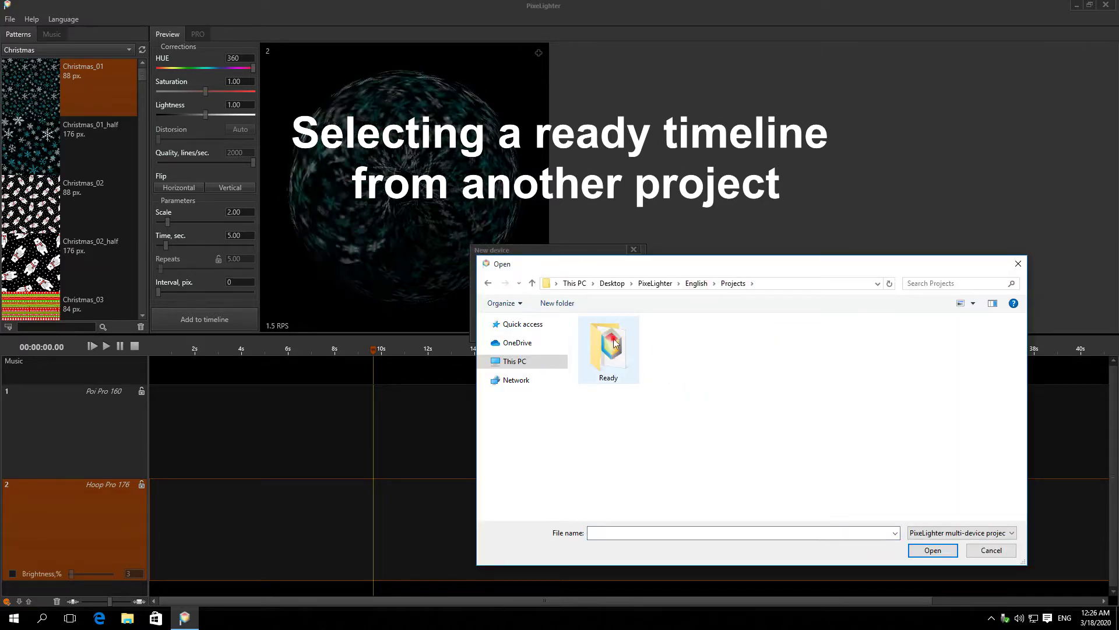
double_click(614, 343)
double_click(613, 363)
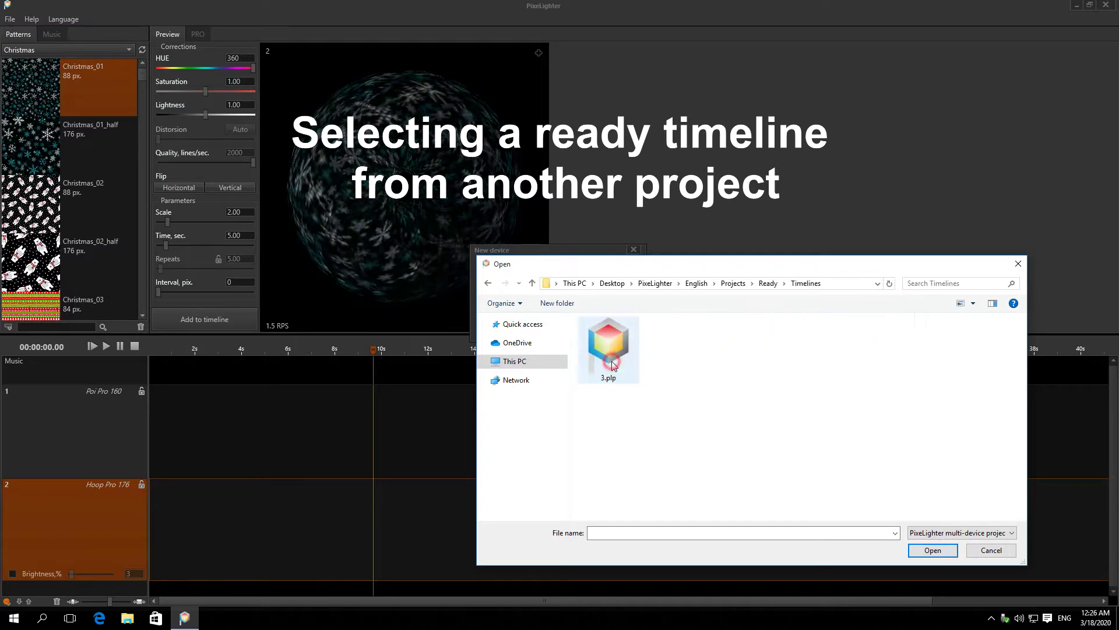
click(615, 358)
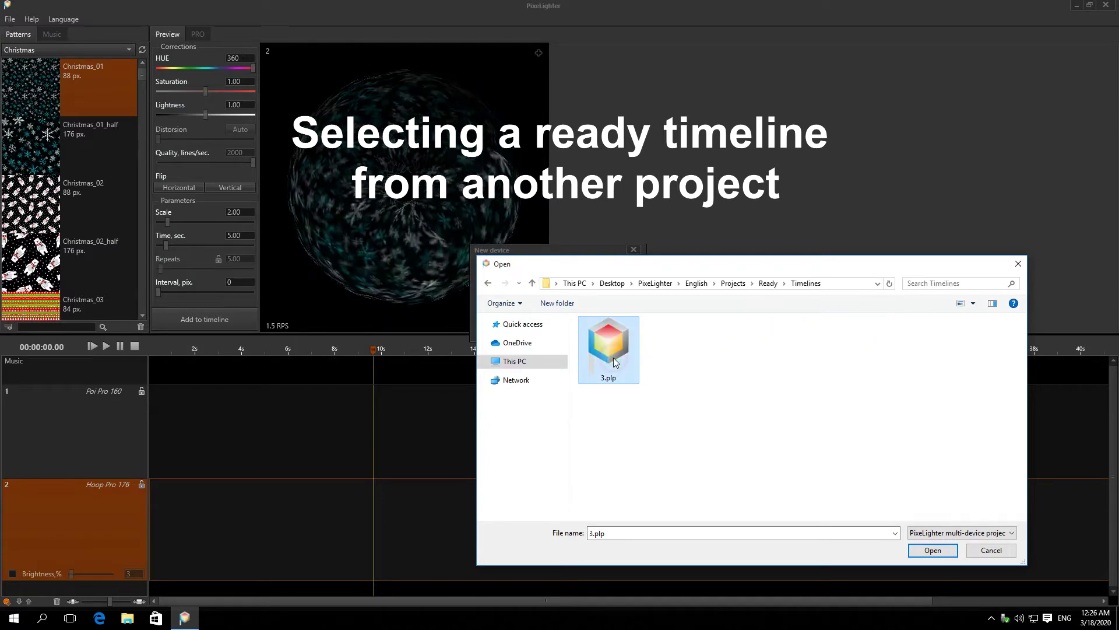
click(930, 550)
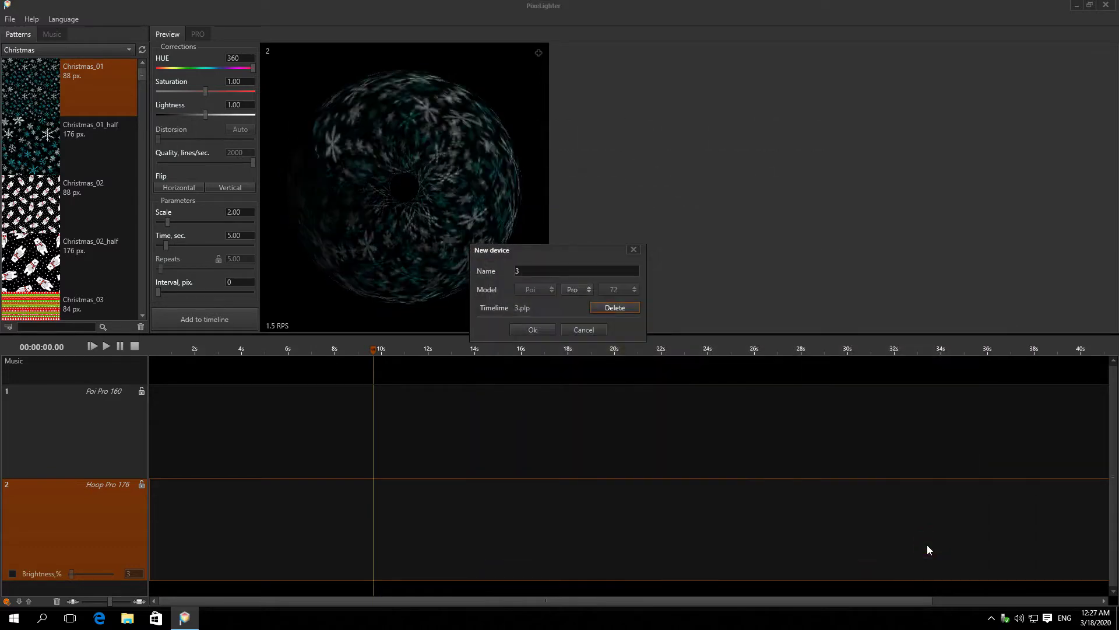
click(533, 330)
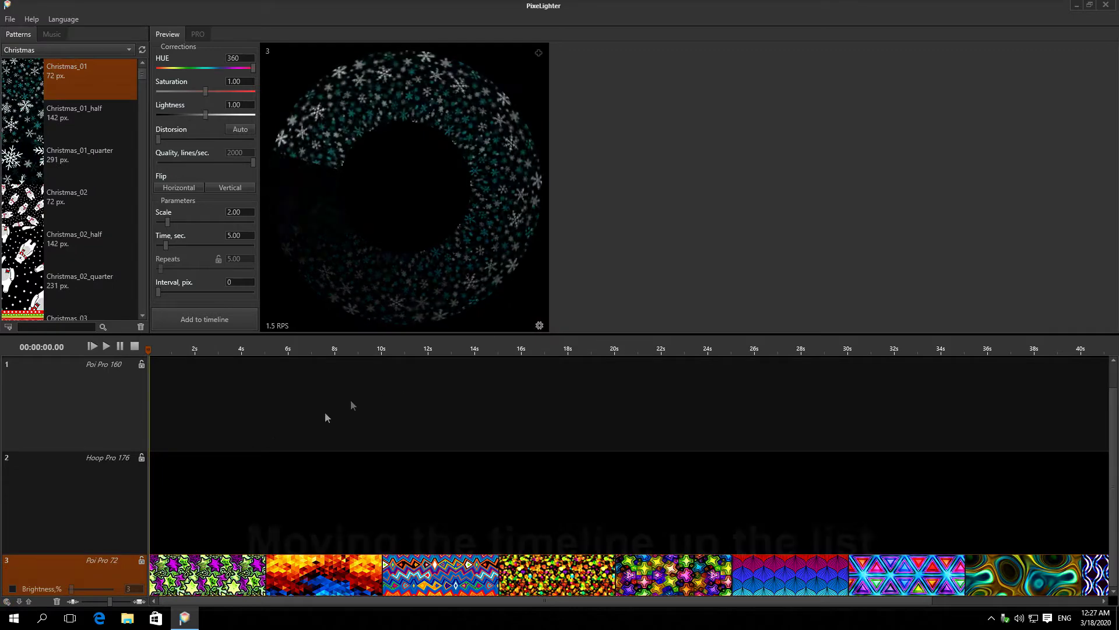
Move device 3 up to the head of the device list and back down one place.
click(29, 601)
click(29, 600)
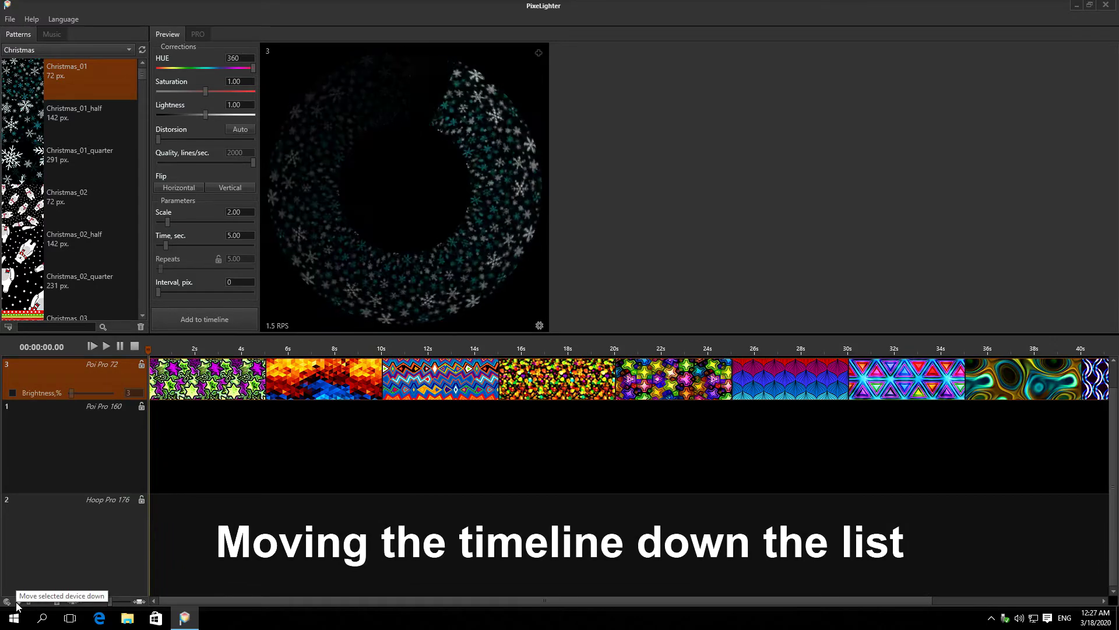
click(18, 601)
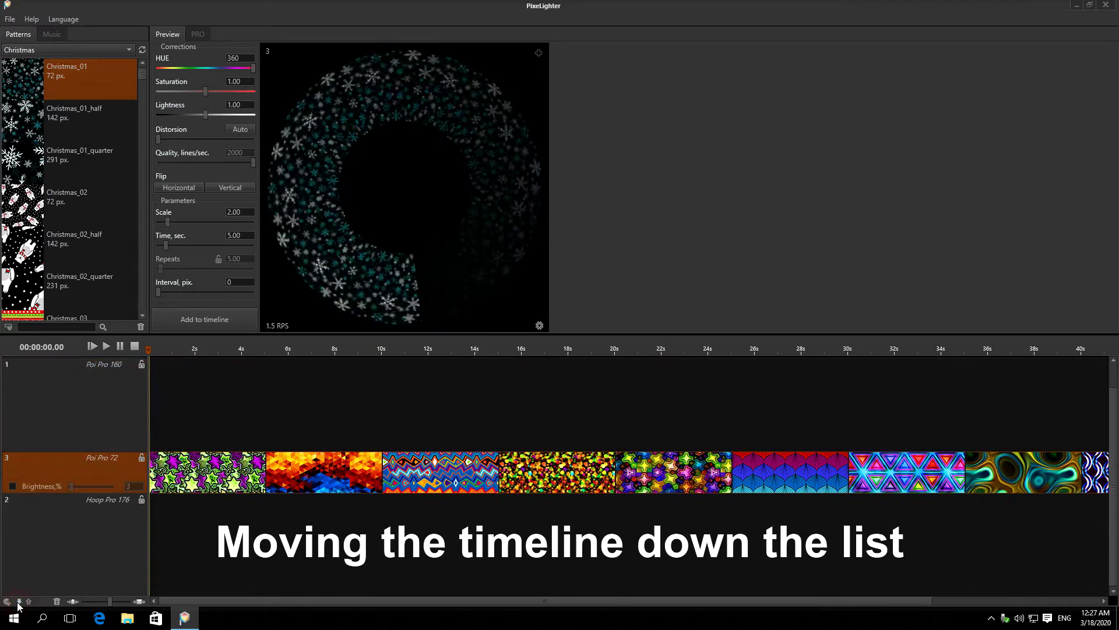
Delete device 3 and its timeline from the project.
click(57, 601)
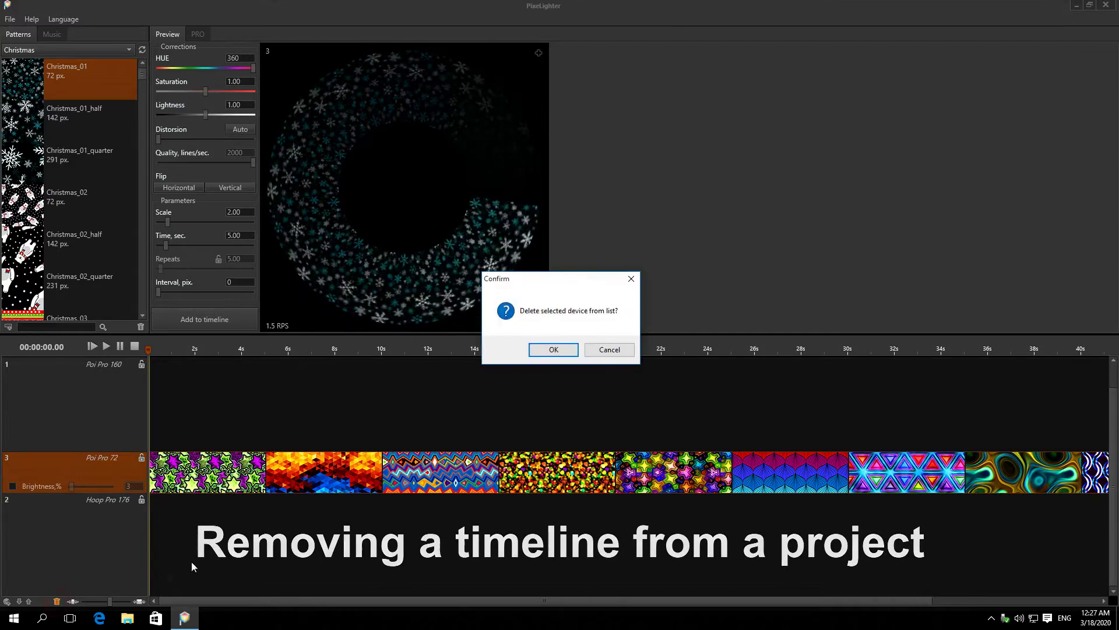
click(563, 348)
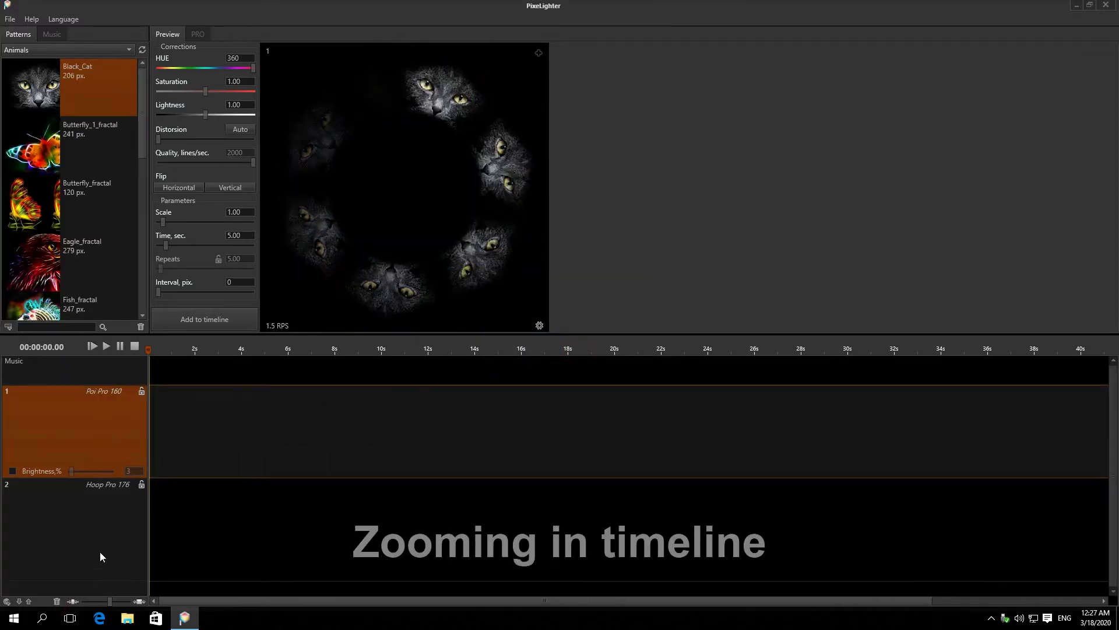
Zoom the timeline in and out and adjust its scale, ending at a span of about 40 seconds.
click(138, 602)
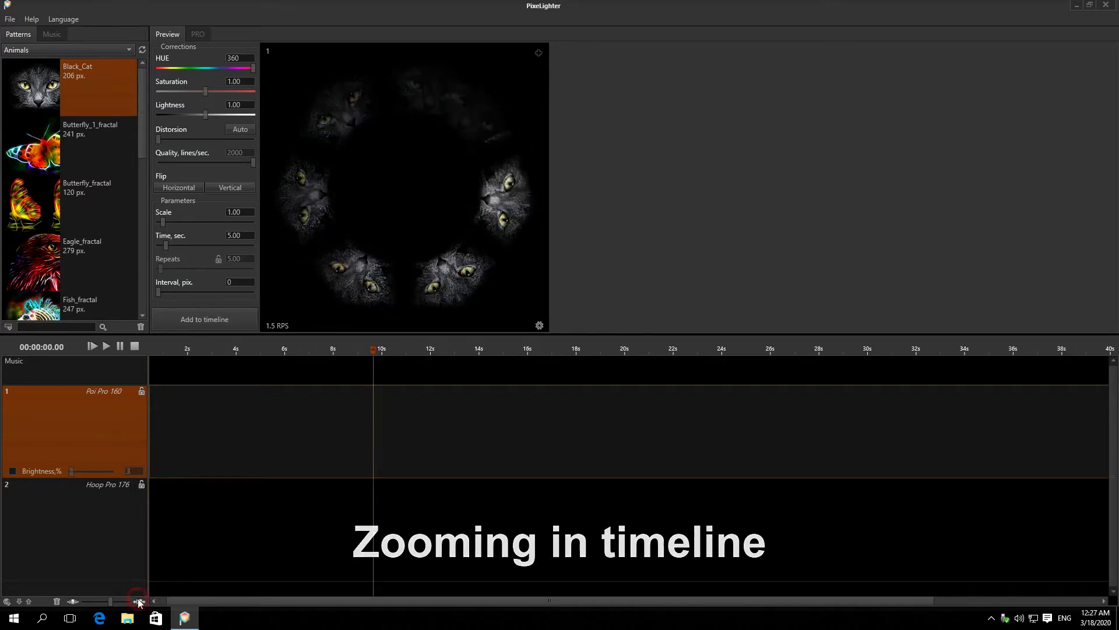
click(74, 602)
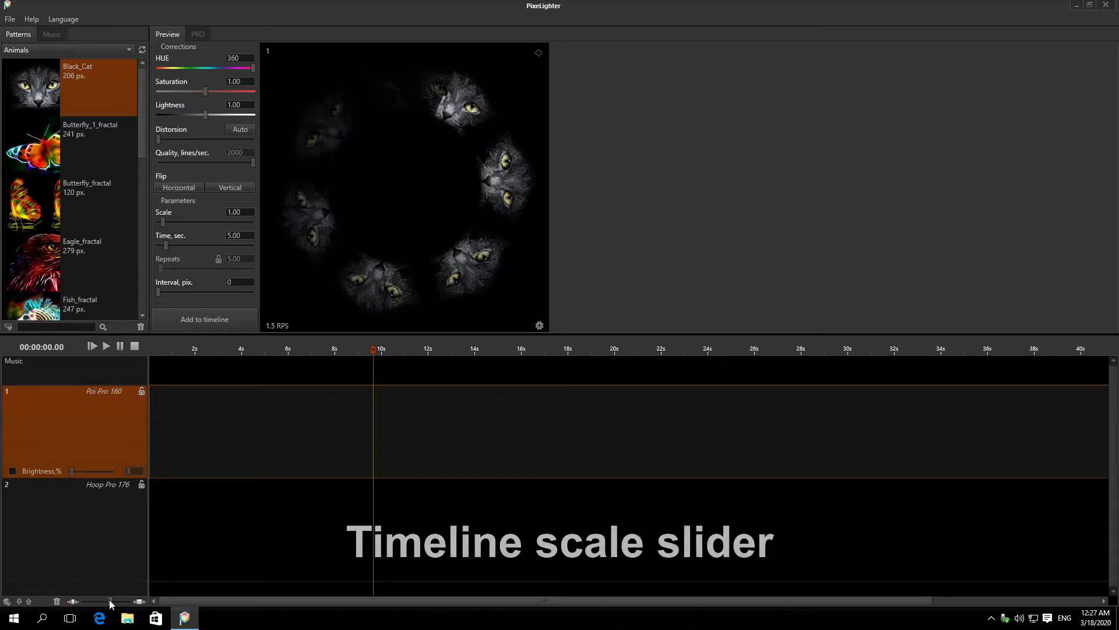
drag(110, 601, 105, 601)
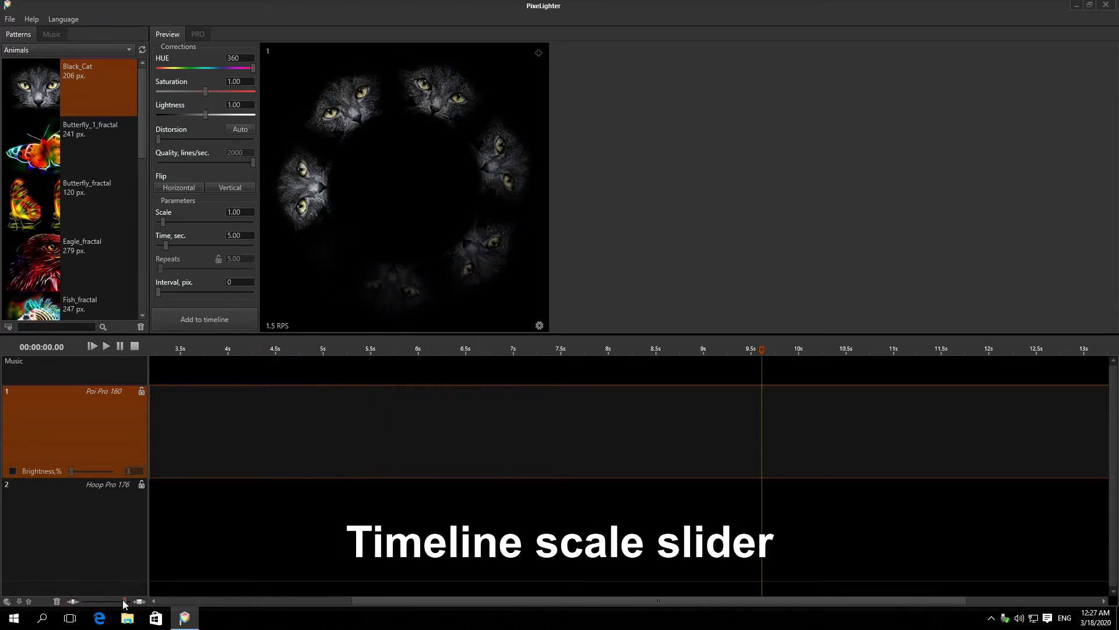
drag(124, 601, 110, 601)
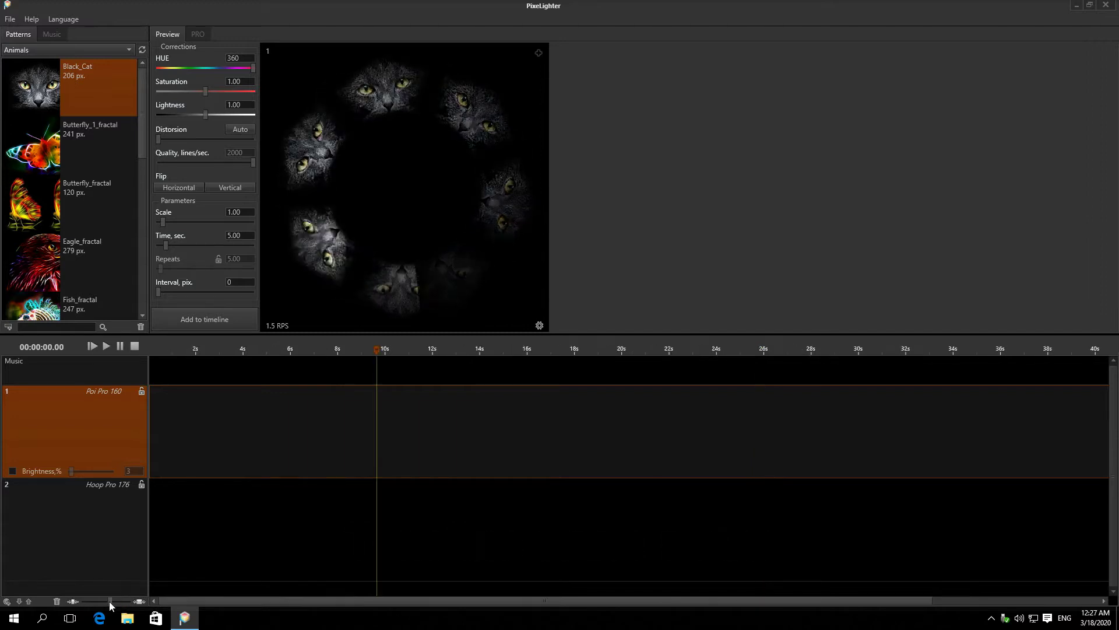
Lock and unlock device 1's timeline, and set its LED brightness to 32%.
click(140, 390)
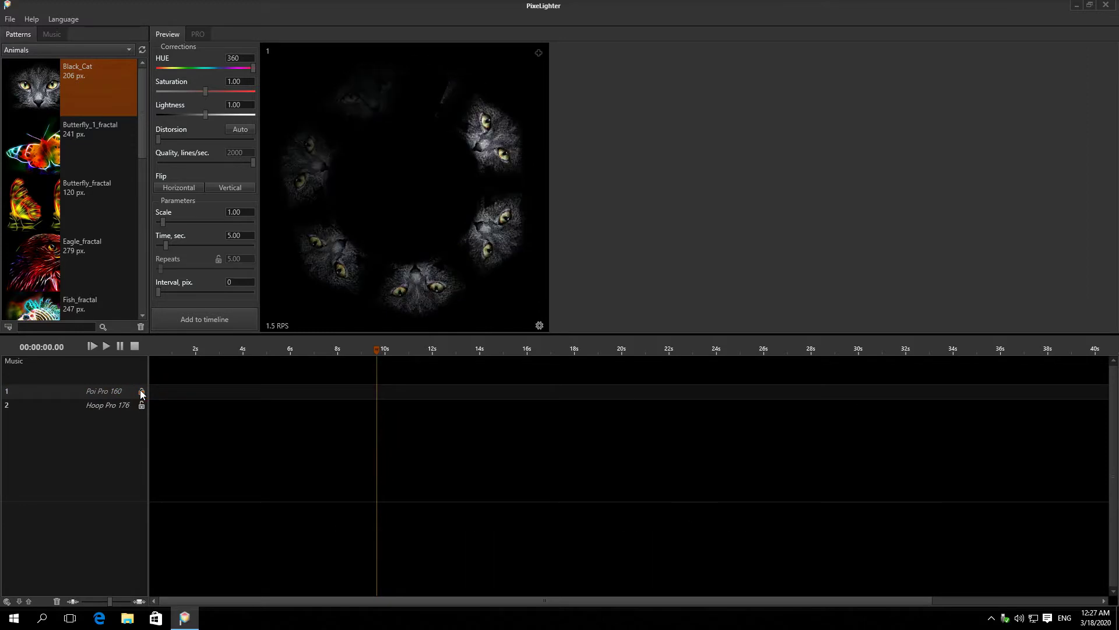
click(141, 391)
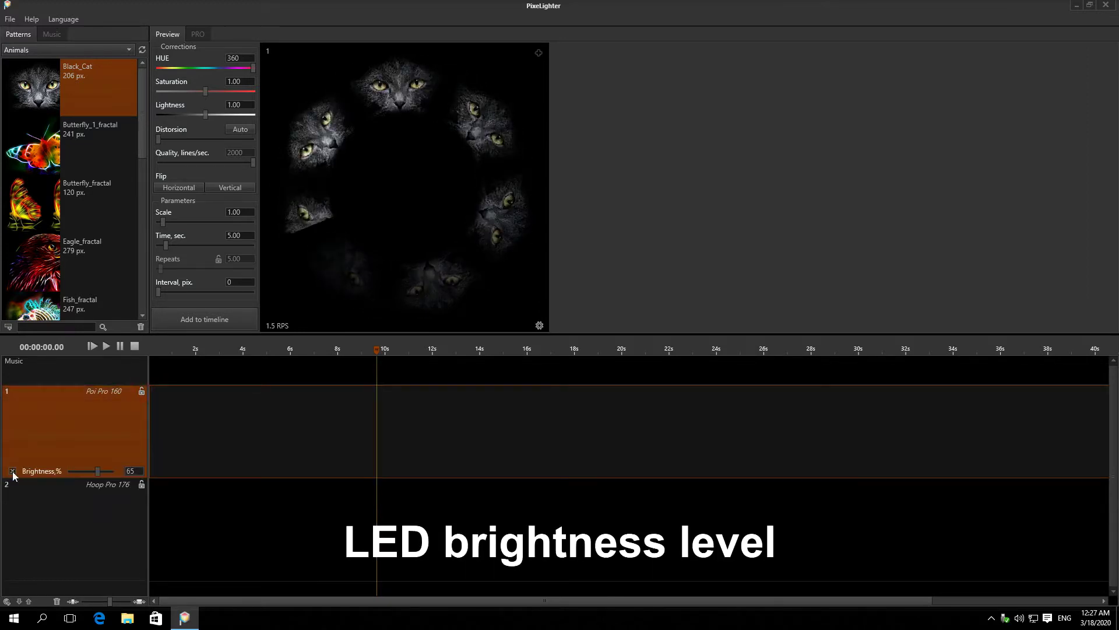
drag(97, 471, 83, 470)
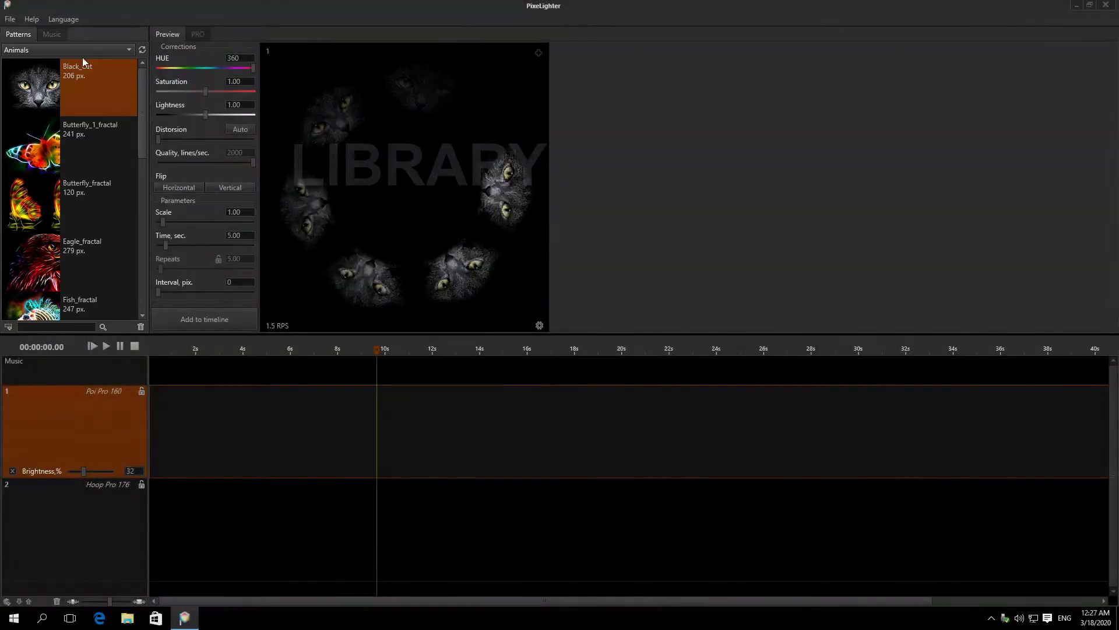
Add a new pattern set named New to the image library.
click(82, 52)
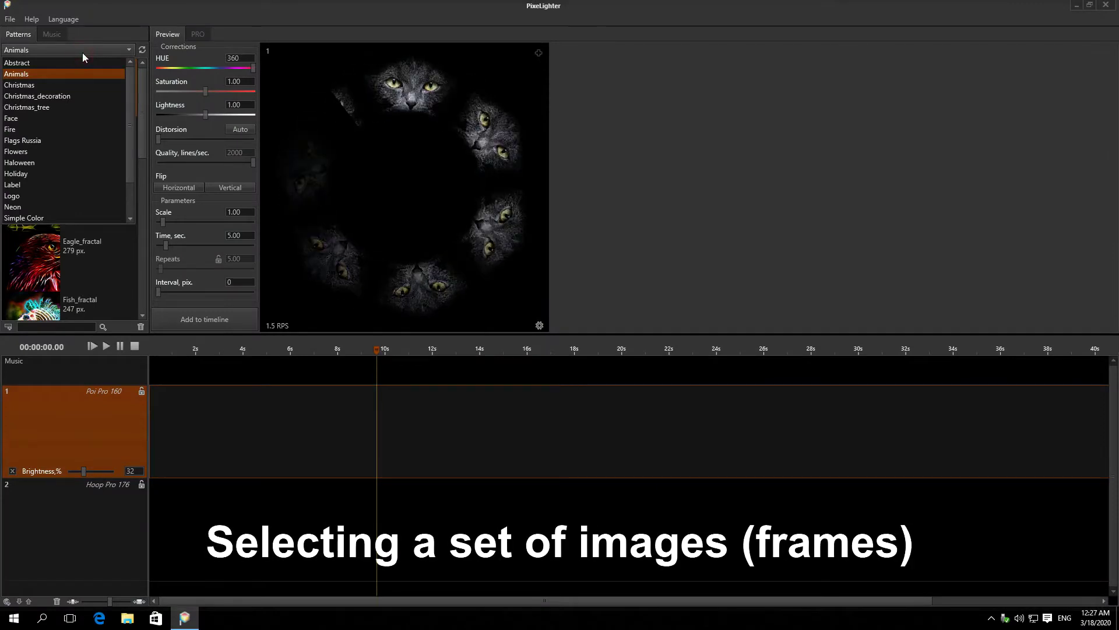
scroll(128, 109, down, 2)
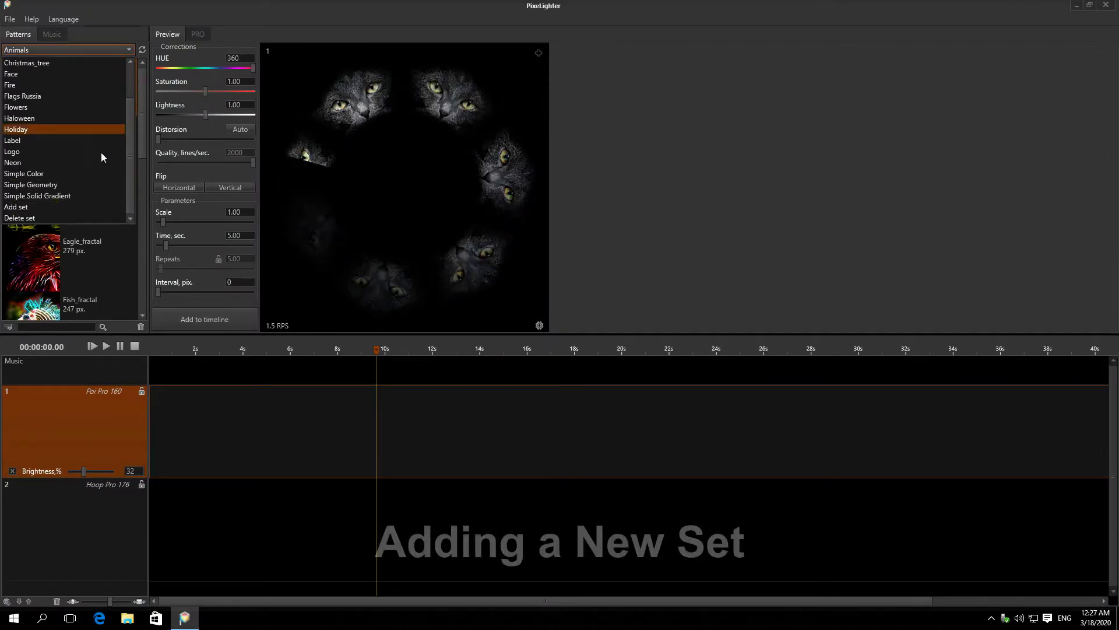
click(74, 206)
text(New)
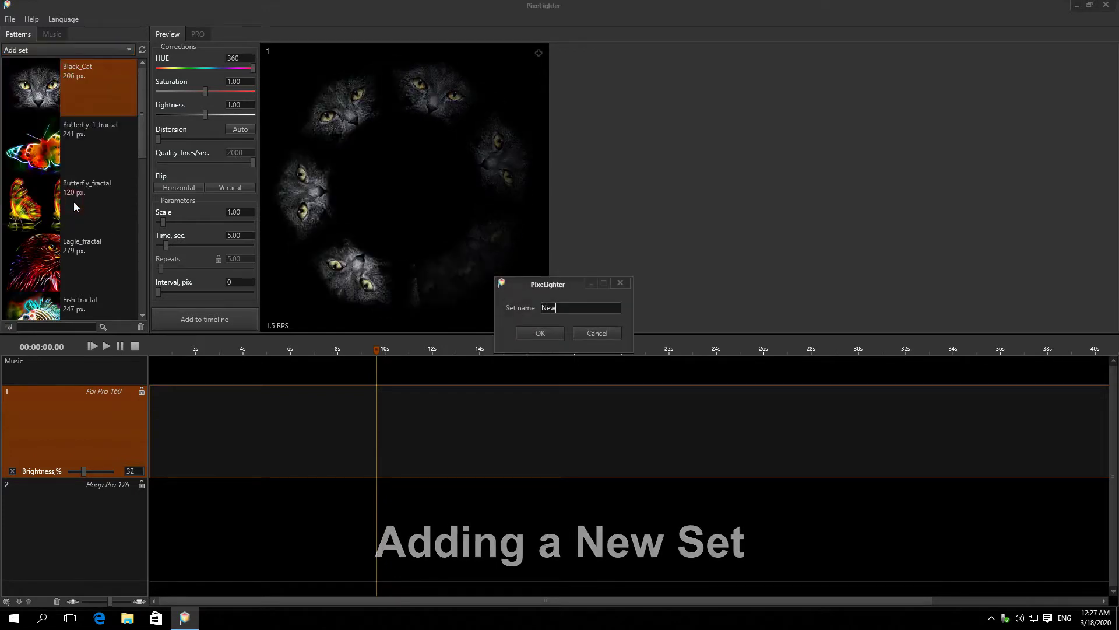
click(538, 331)
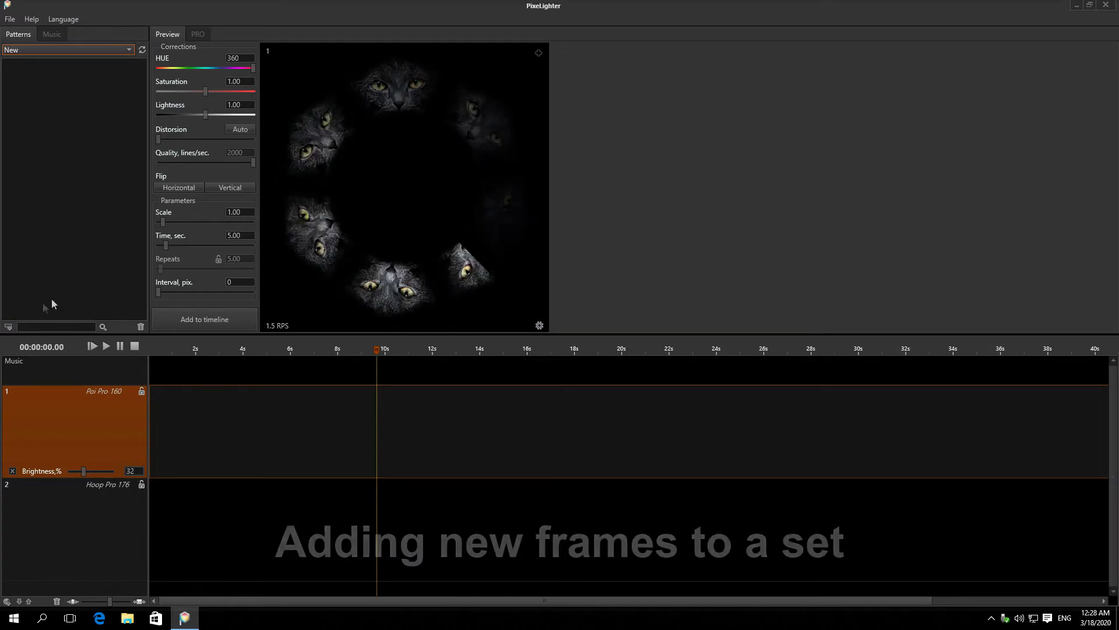
Import Color.jpg, Logo.jpg and Text.jpg from the English > Images folder into the New pattern set.
click(8, 327)
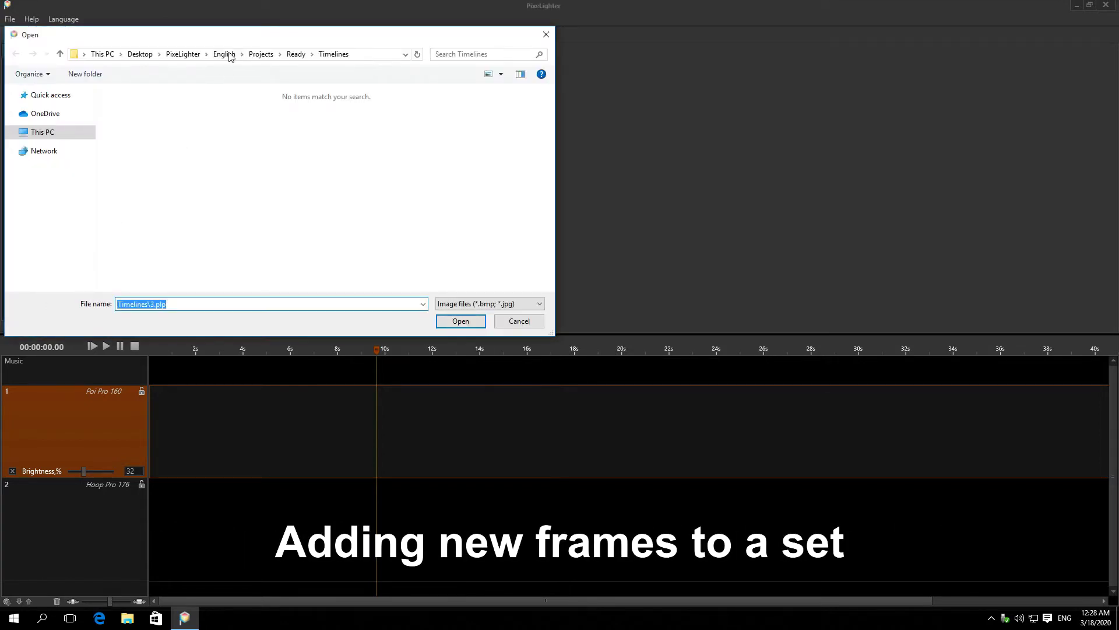
click(229, 55)
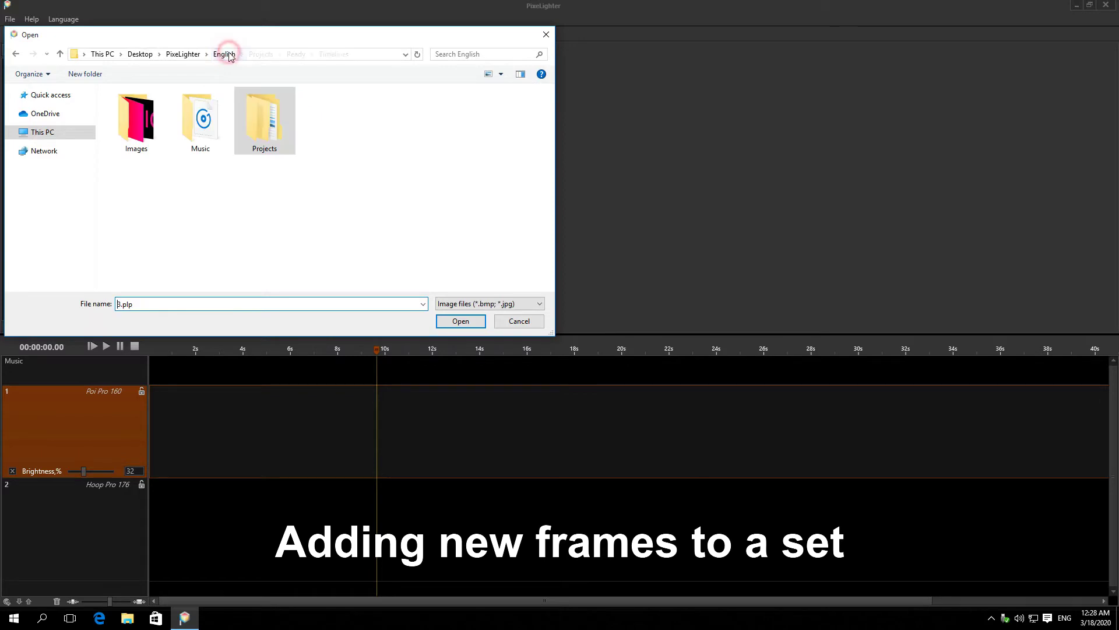
double_click(138, 120)
drag(178, 152, 122, 165)
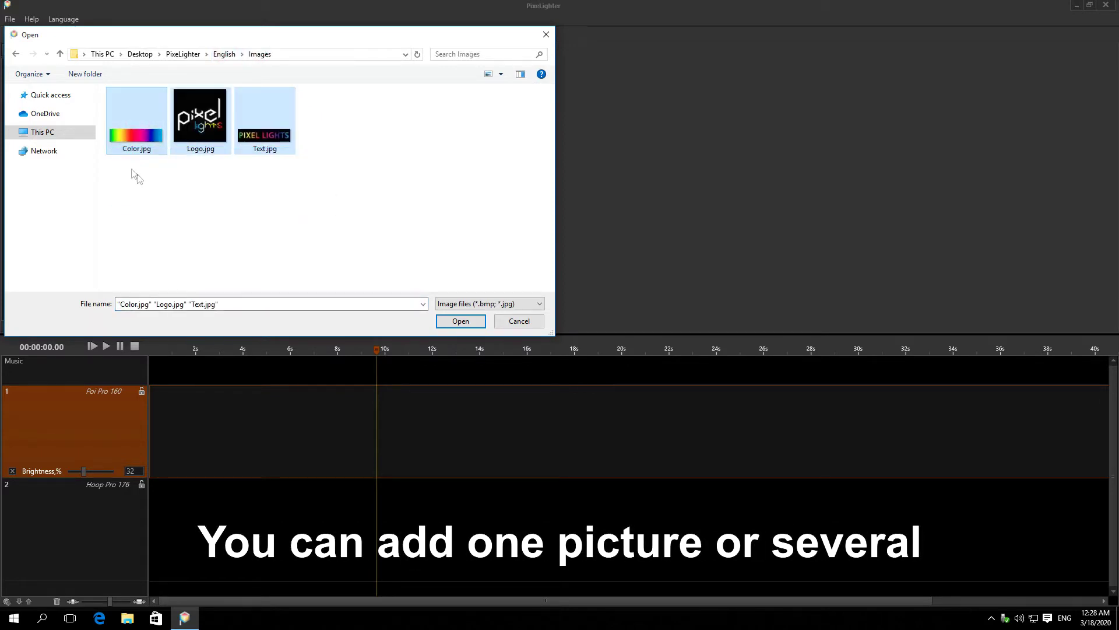
click(473, 325)
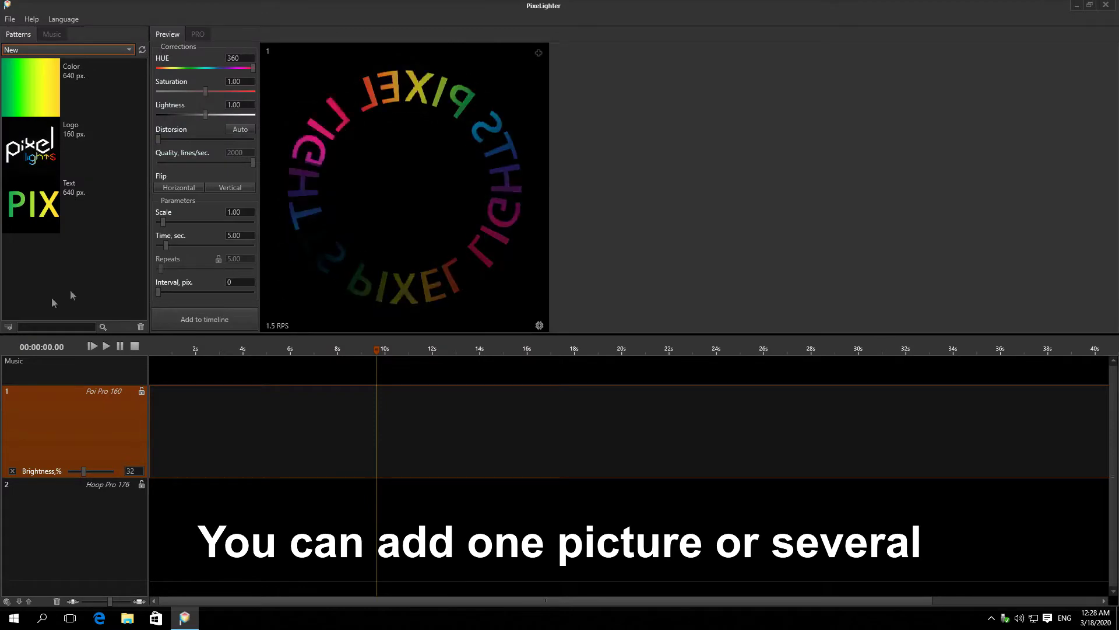
Import Color.jpg from the English > Images folder into the New pattern set a second time.
click(8, 329)
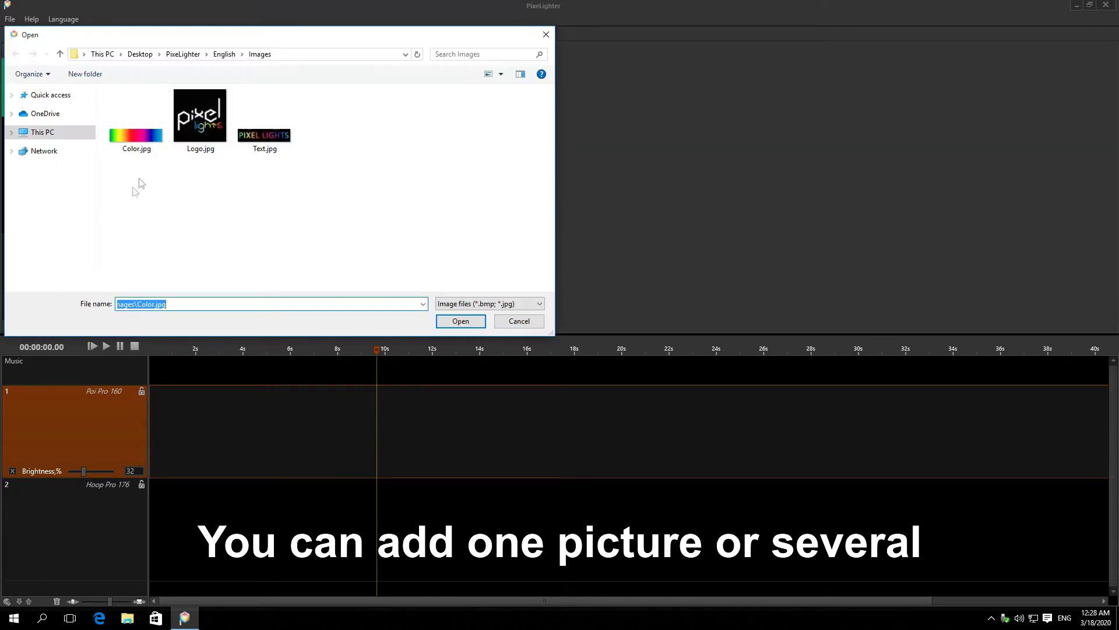
click(149, 153)
click(460, 321)
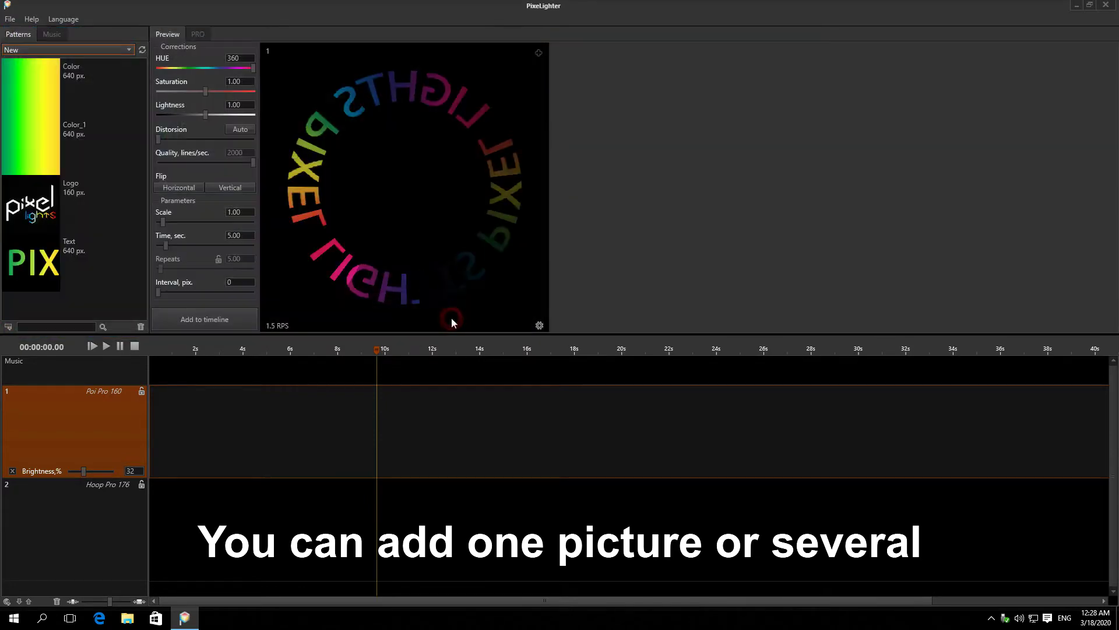
Delete the duplicate Color_1 pattern from the library and rescan the list of patterns.
click(63, 154)
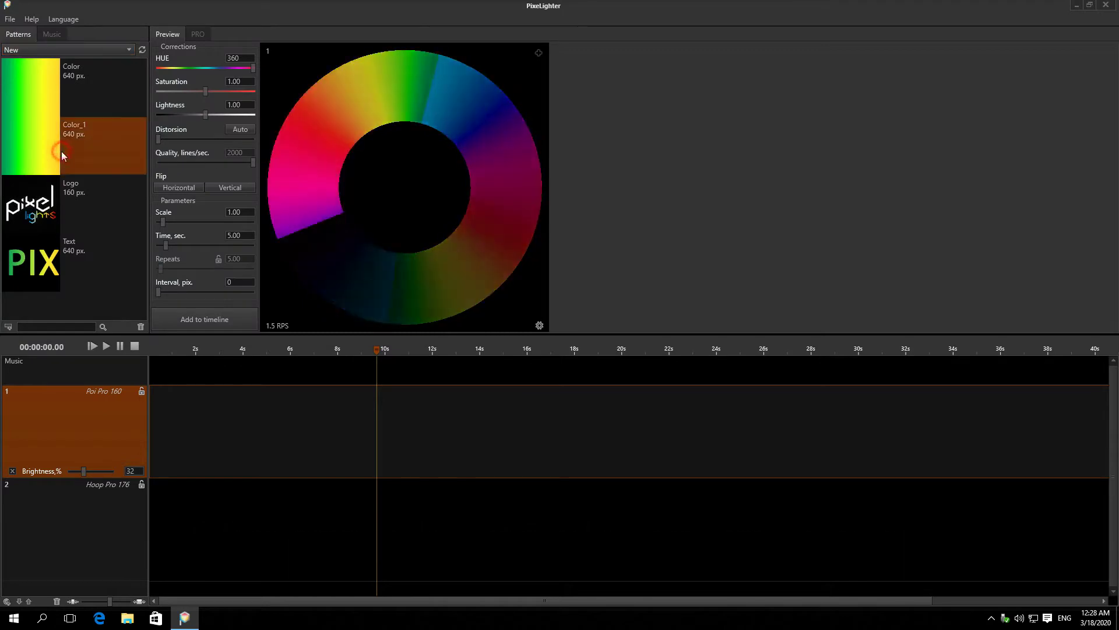
click(141, 327)
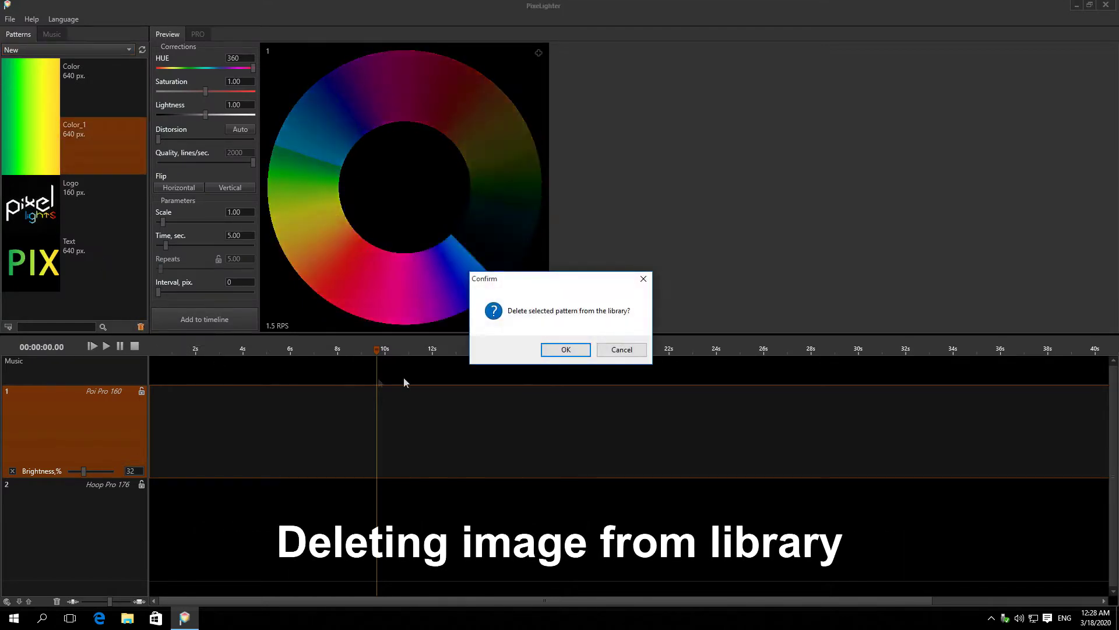
click(554, 349)
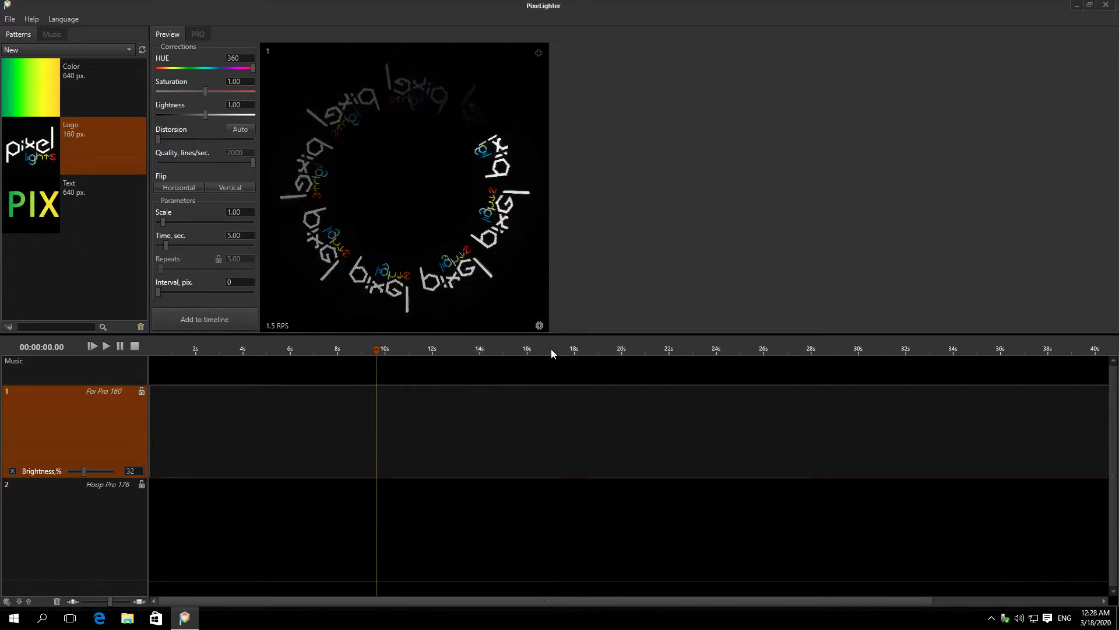
click(143, 50)
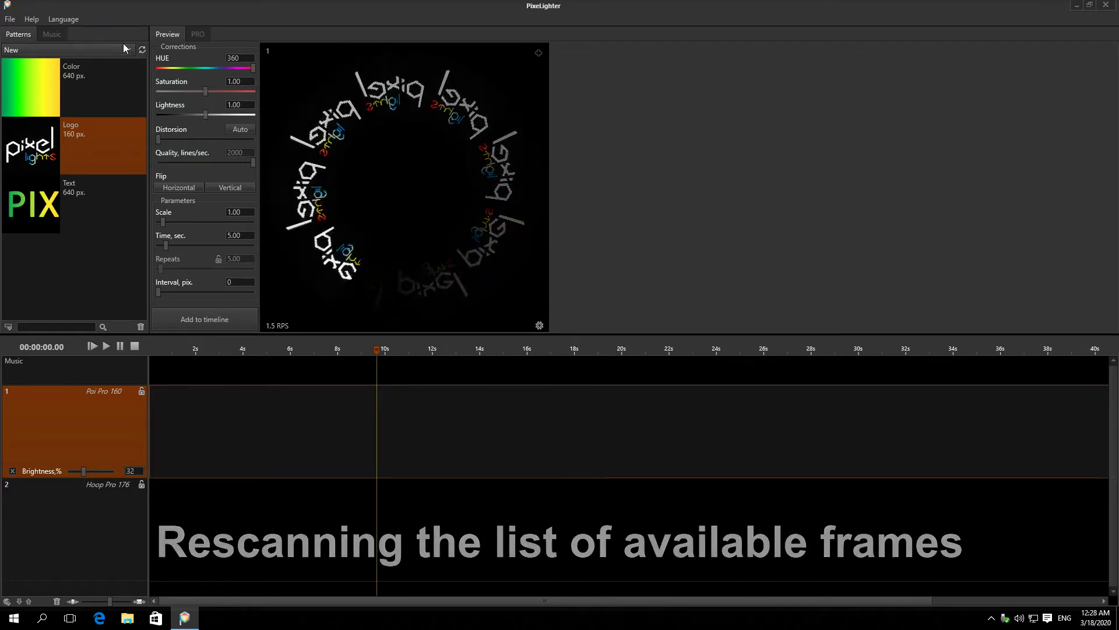
Listen to the Kalimba track in the music library, and stop its playback.
click(51, 33)
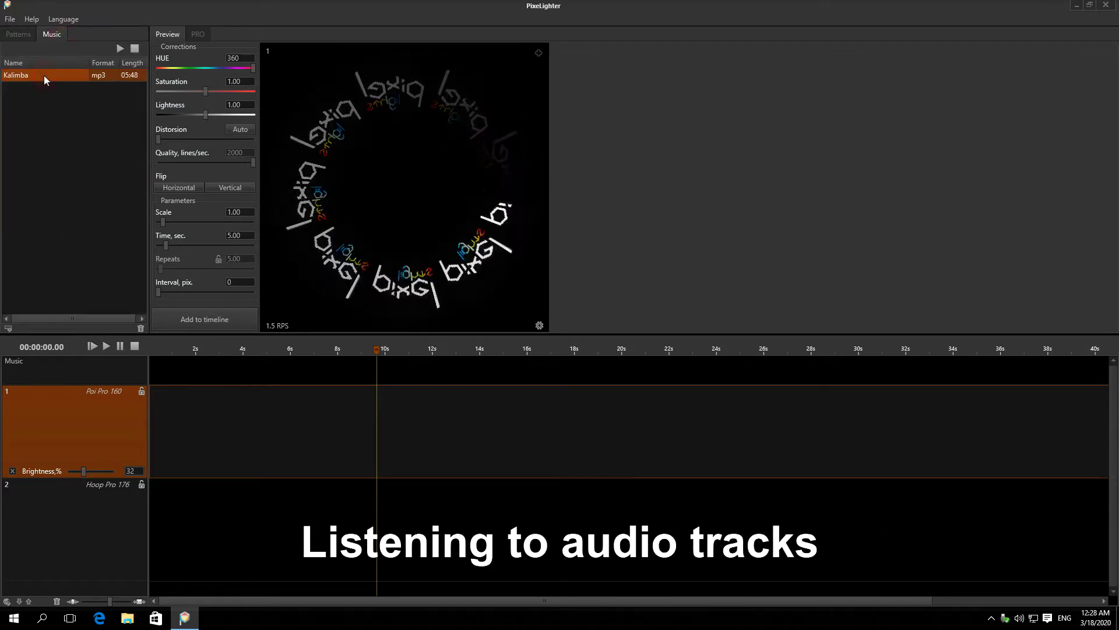
click(120, 49)
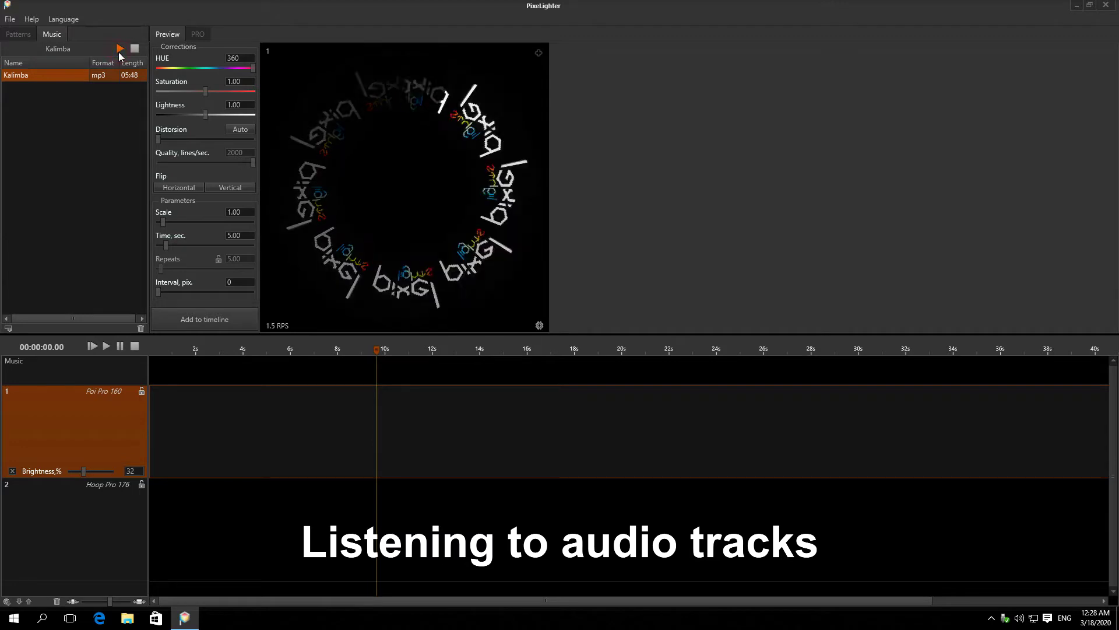
click(134, 49)
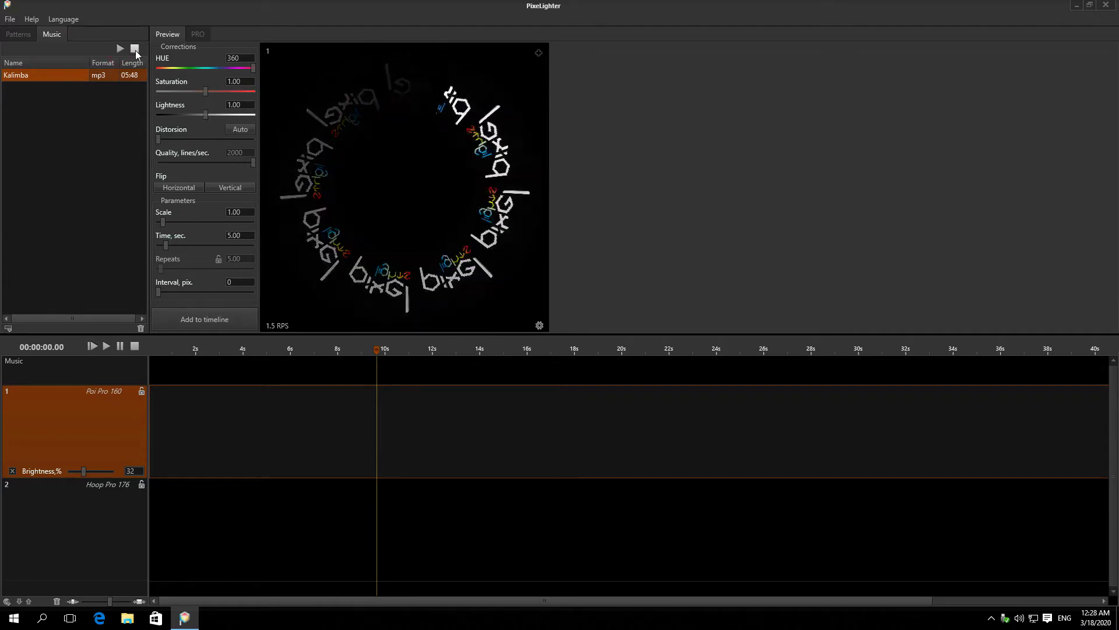
Add Modern Future Bass.mp3 from the English > Music folder to the music library.
click(9, 329)
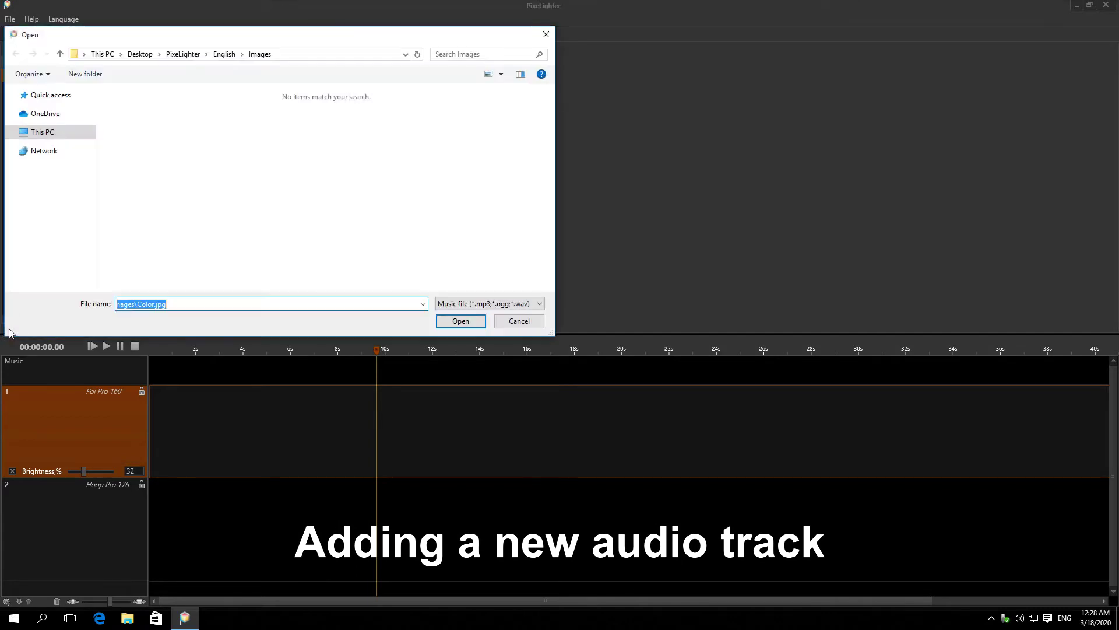
click(232, 54)
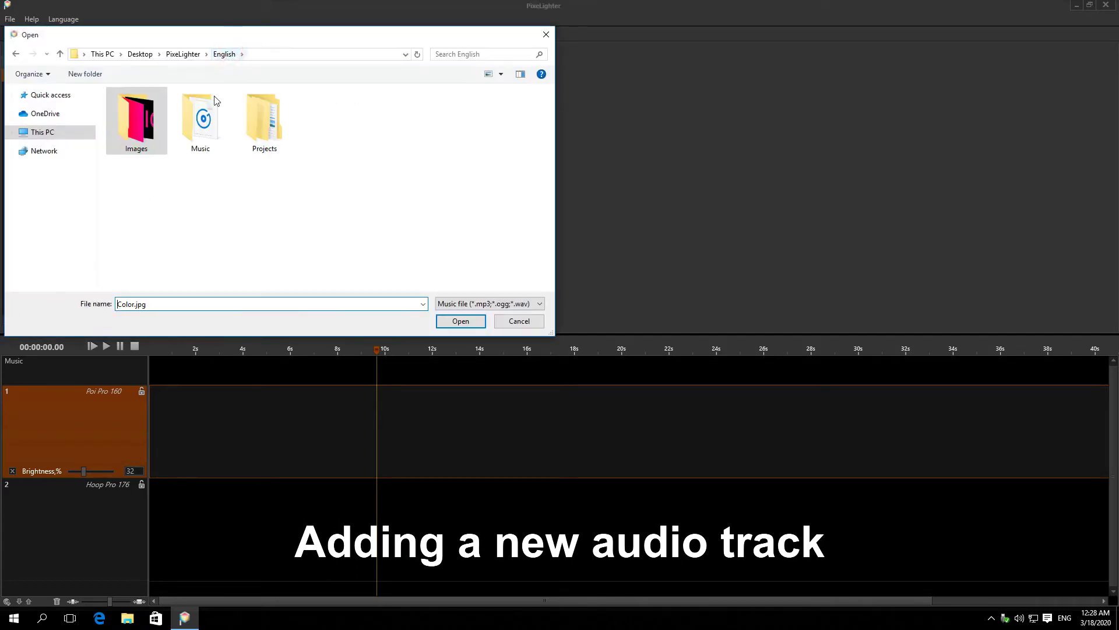
double_click(201, 117)
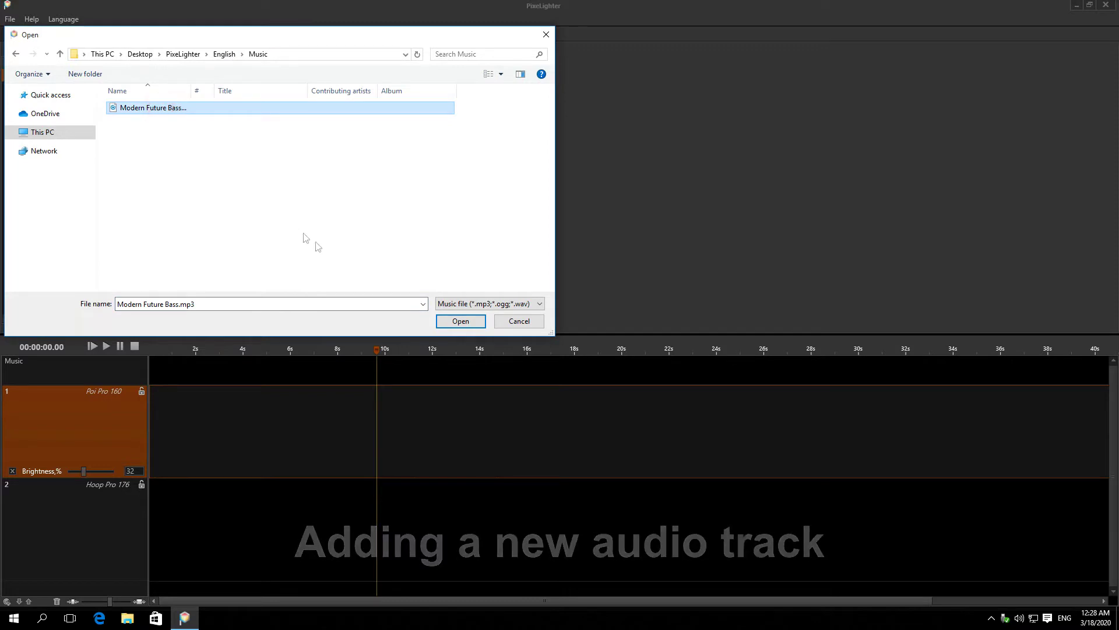
click(460, 320)
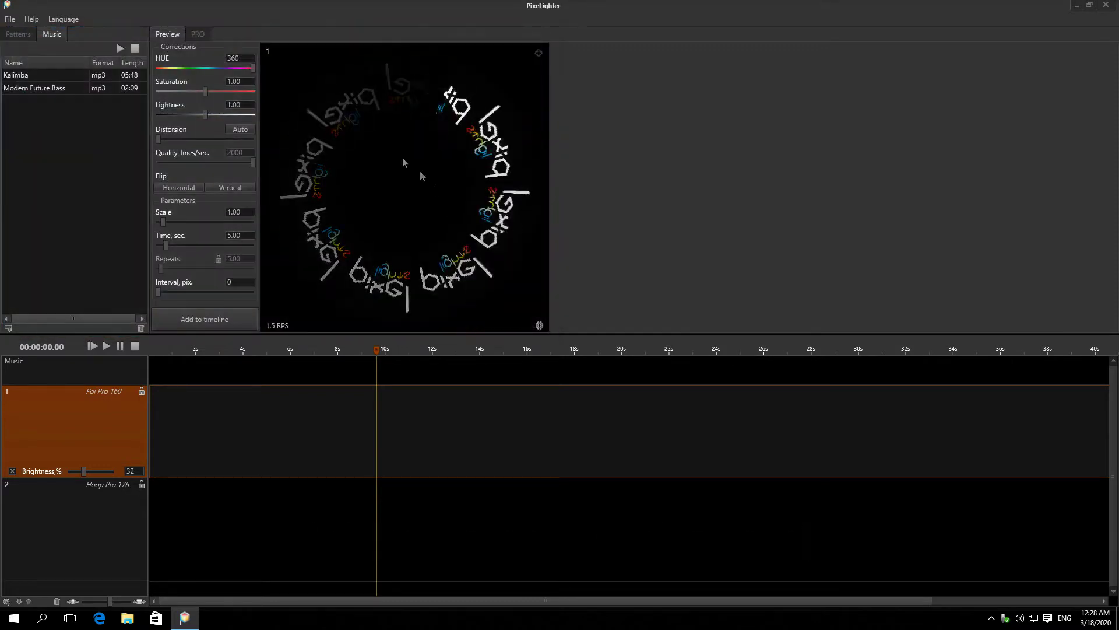
Delete the Modern Future Bass track from the music library.
click(70, 88)
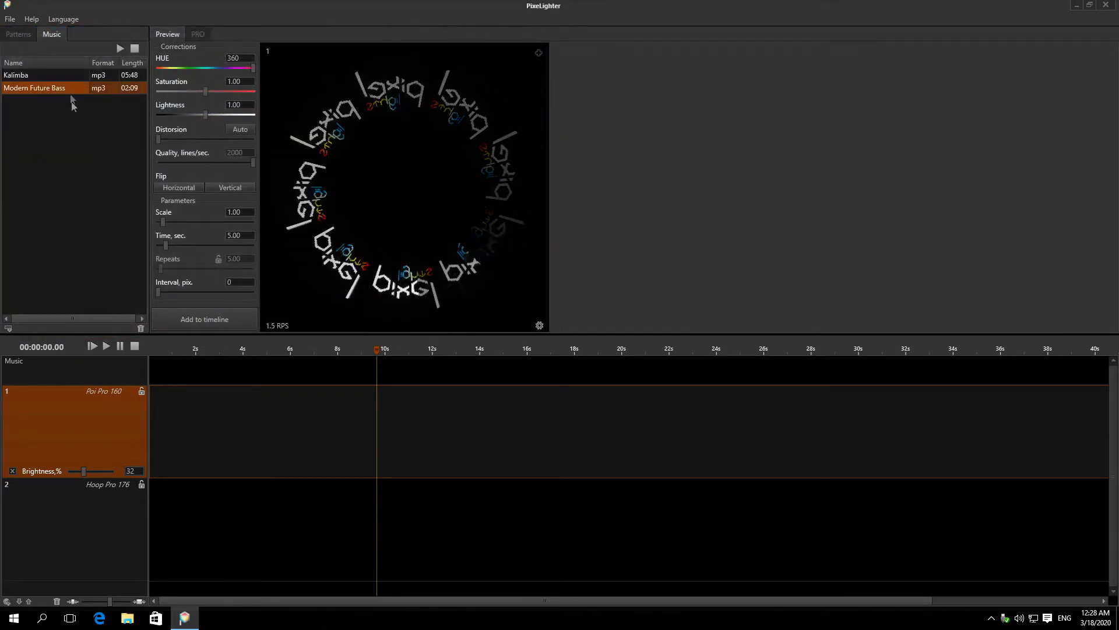
click(141, 329)
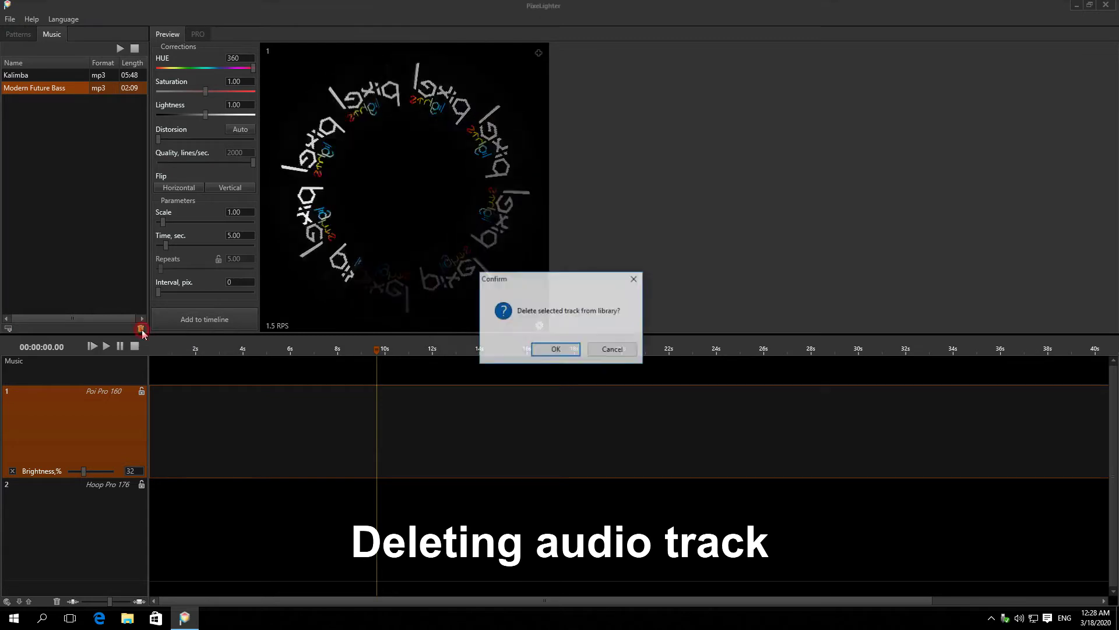
click(575, 350)
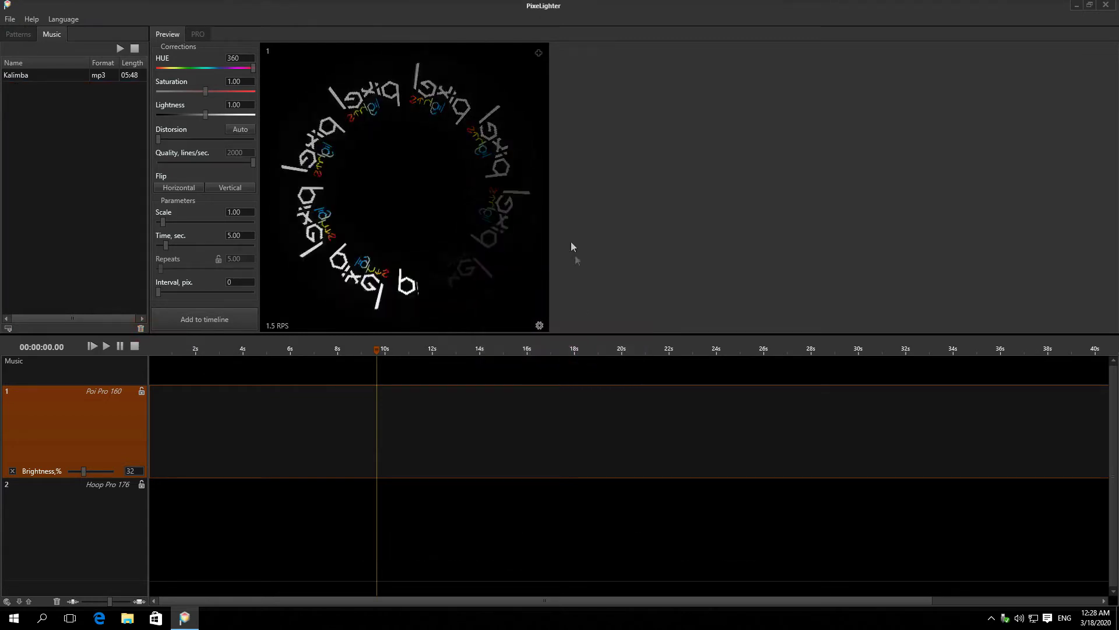
Add the Kalimba track from the music library to the project's music timeline.
click(66, 76)
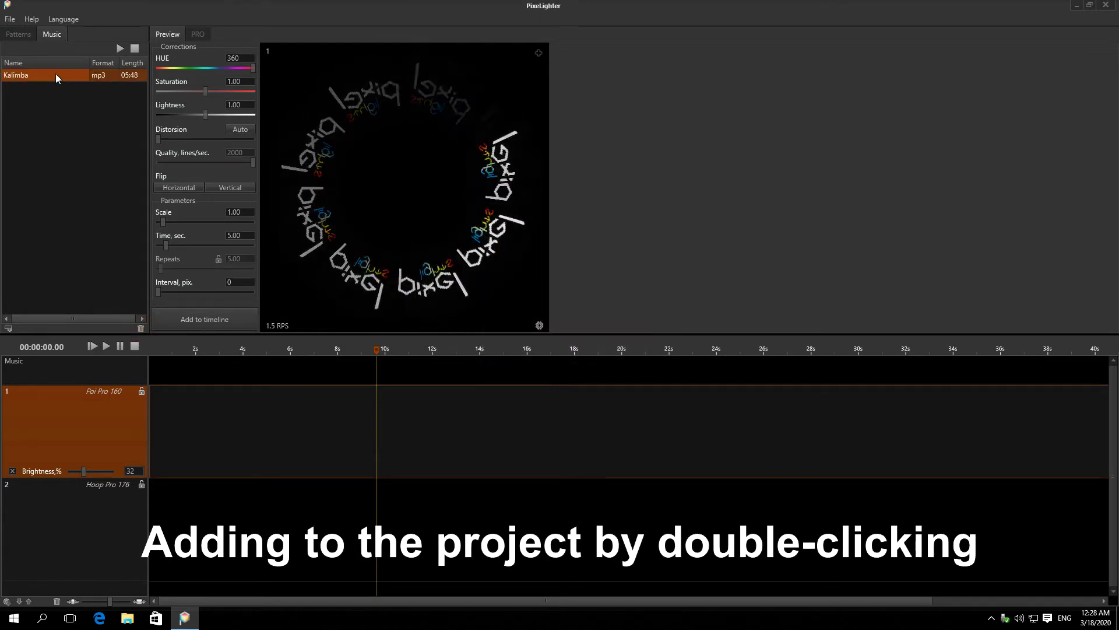
double_click(55, 73)
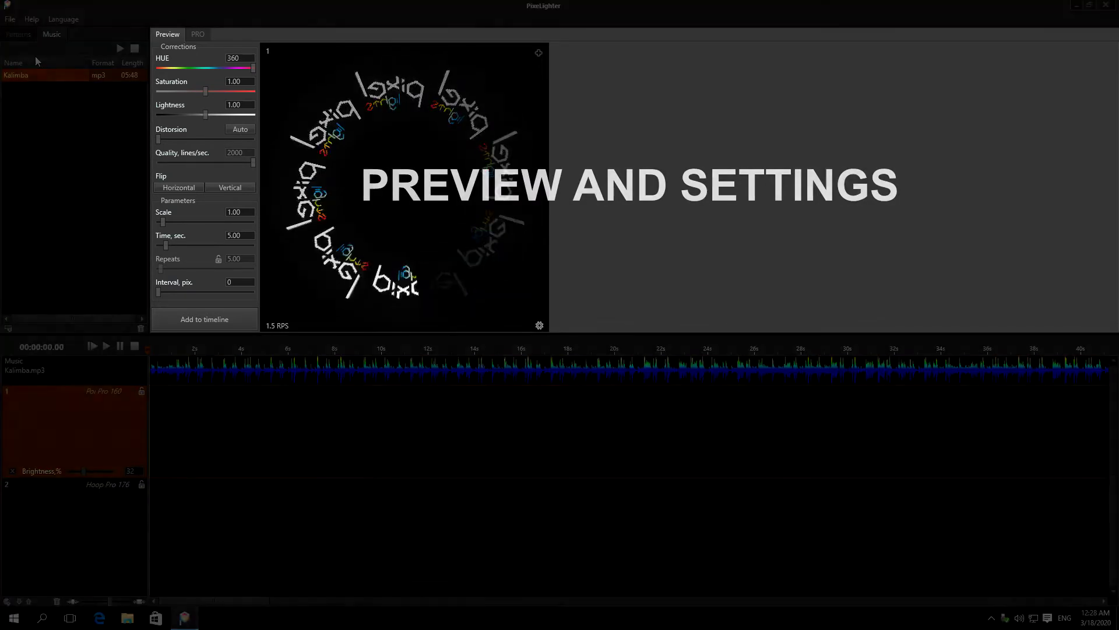
Open the Flowers pattern set and preview the Flowers_01_half pattern.
click(19, 34)
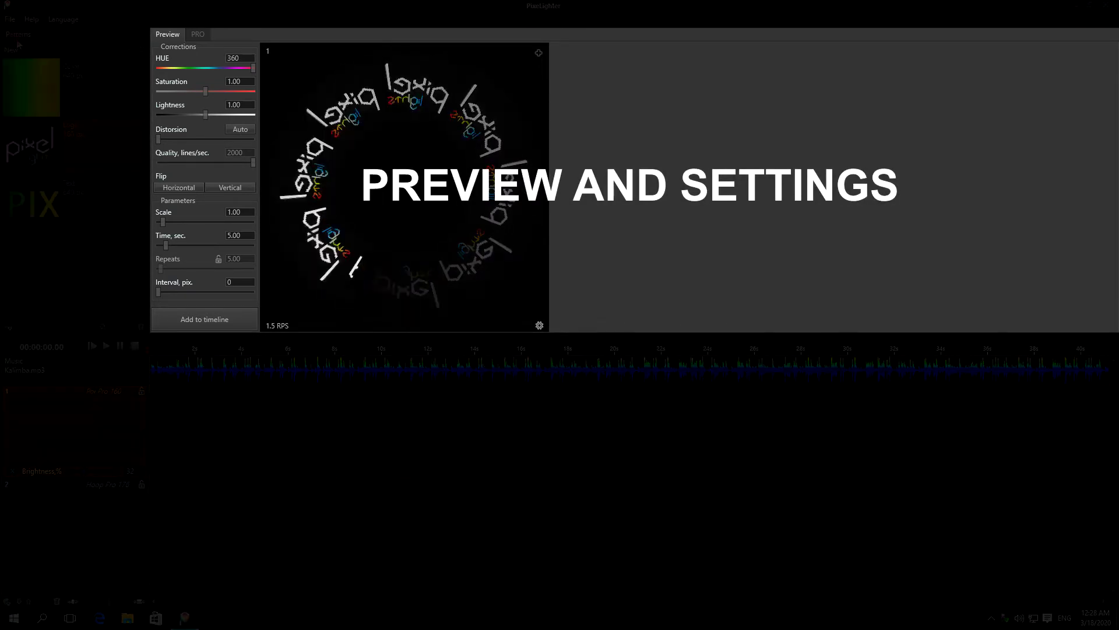
click(114, 48)
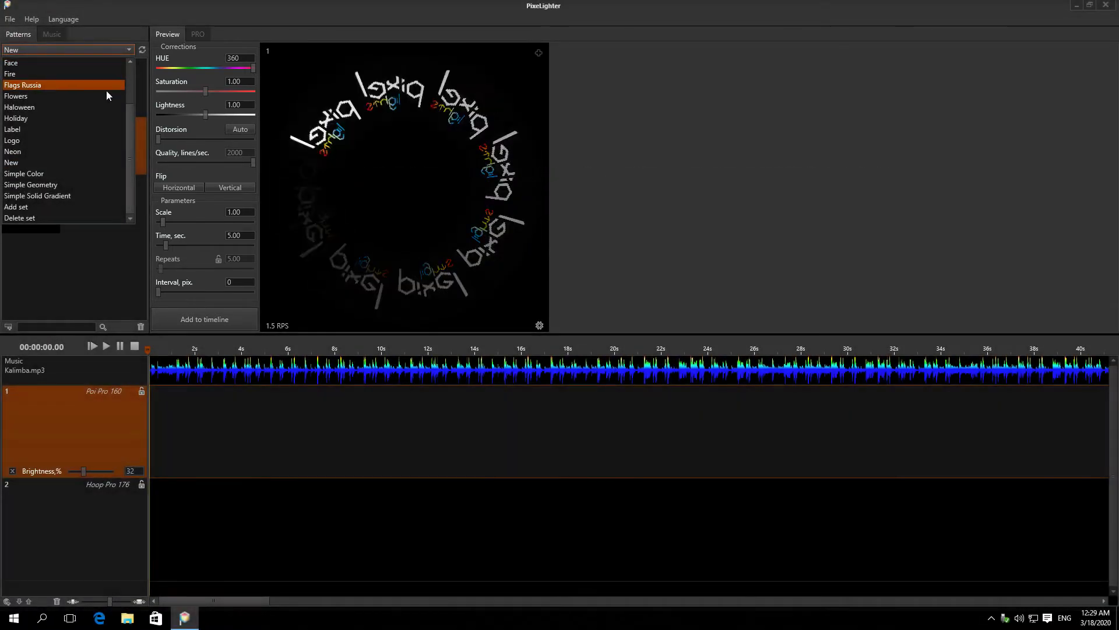
click(106, 93)
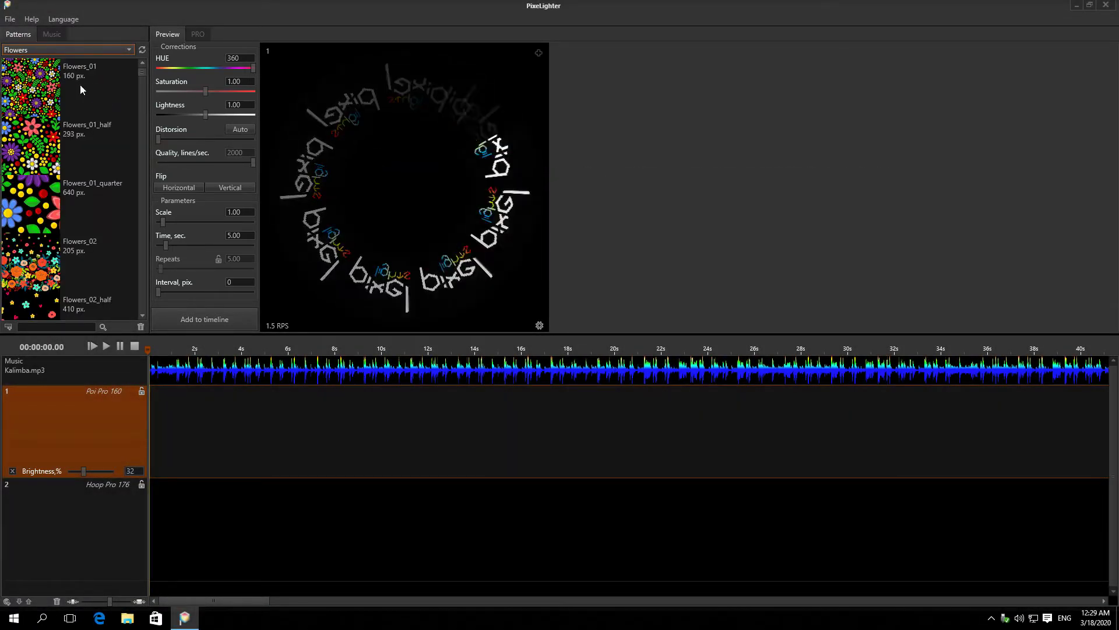
click(36, 126)
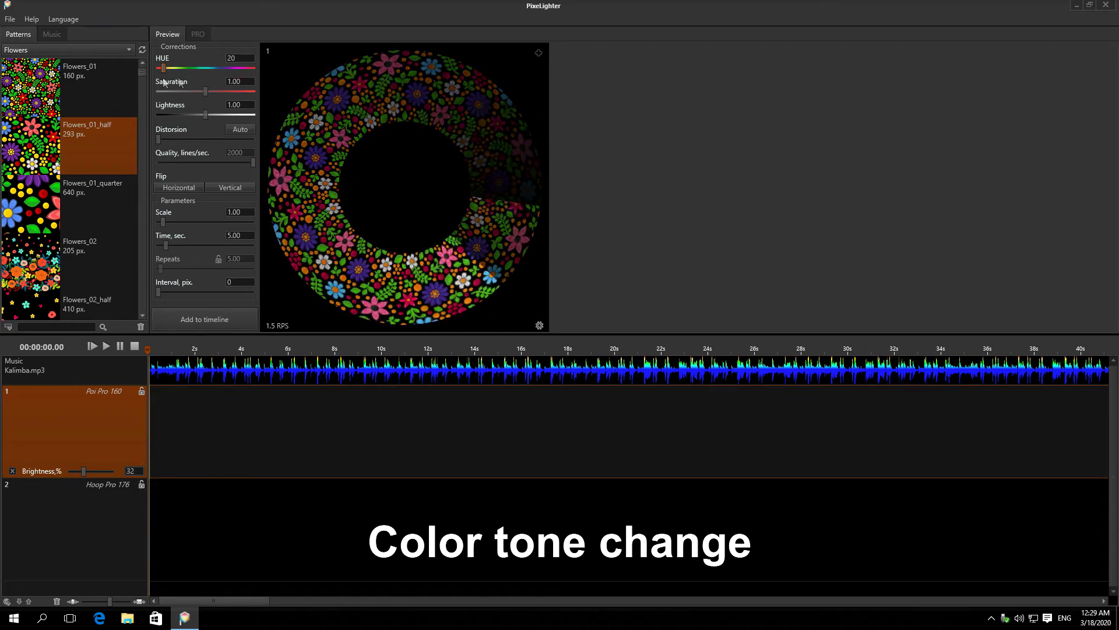
Try hue, saturation and lightness corrections on the flower pattern, and restore hue to 360 and the other two to 1.00.
drag(193, 79, 255, 80)
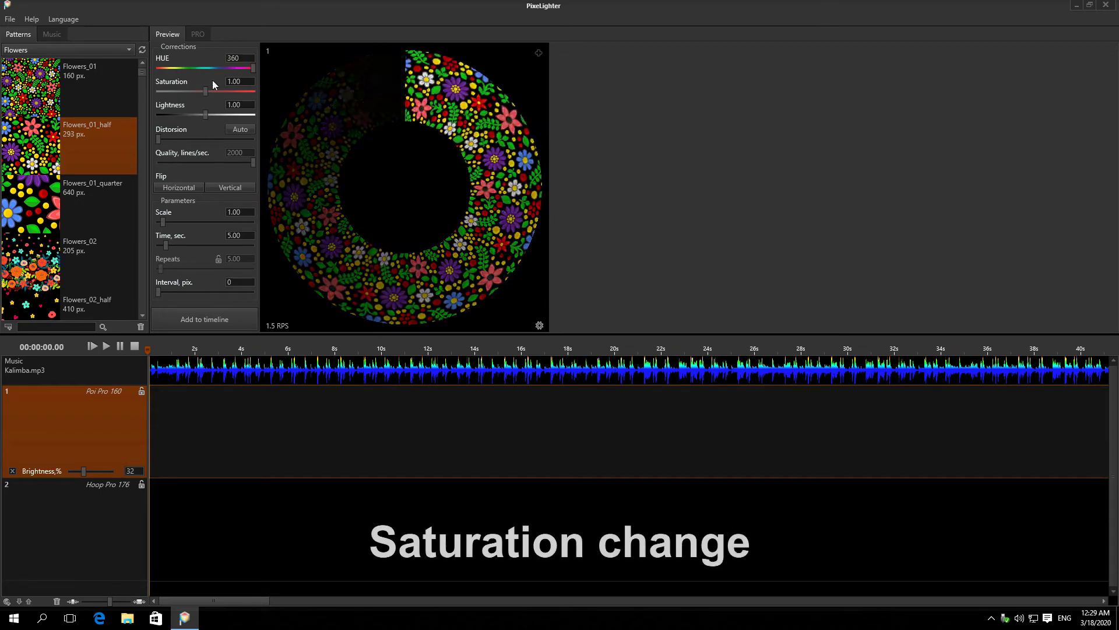
click(206, 92)
mouse_move(214, 98)
mouse_down()
mouse_move(253, 93)
mouse_move(172, 92)
mouse_move(206, 99)
mouse_up()
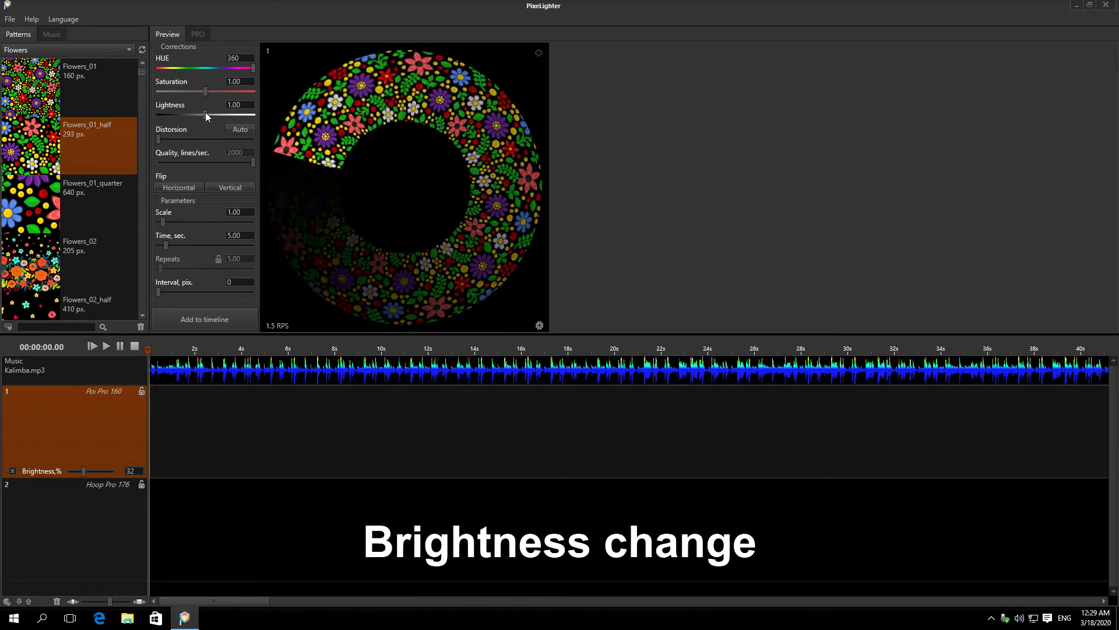
drag(205, 114, 158, 124)
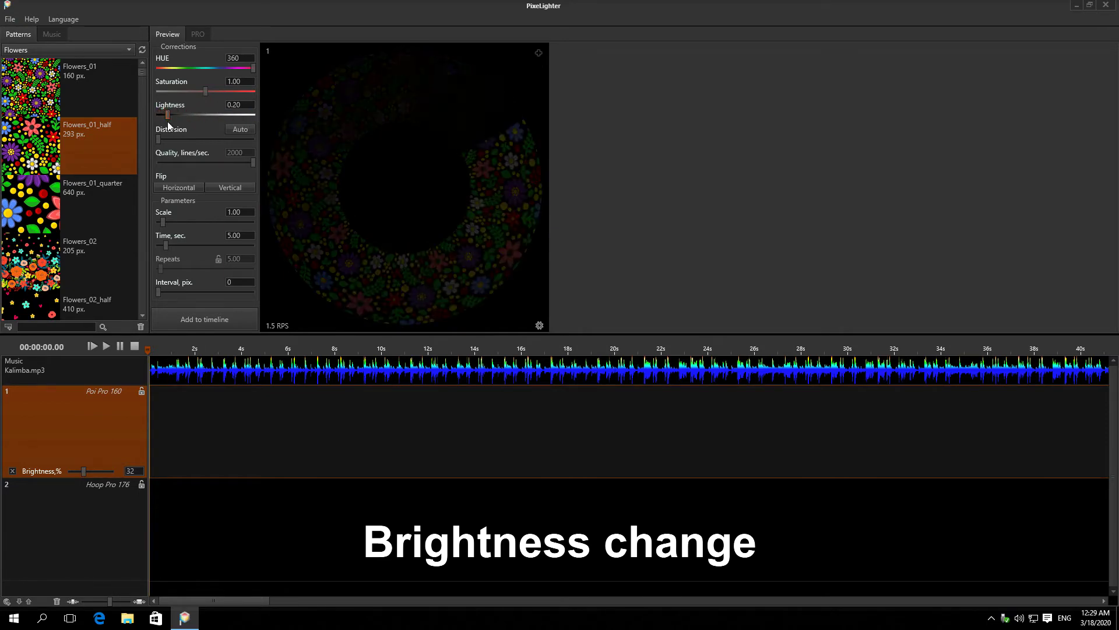
drag(168, 125, 205, 124)
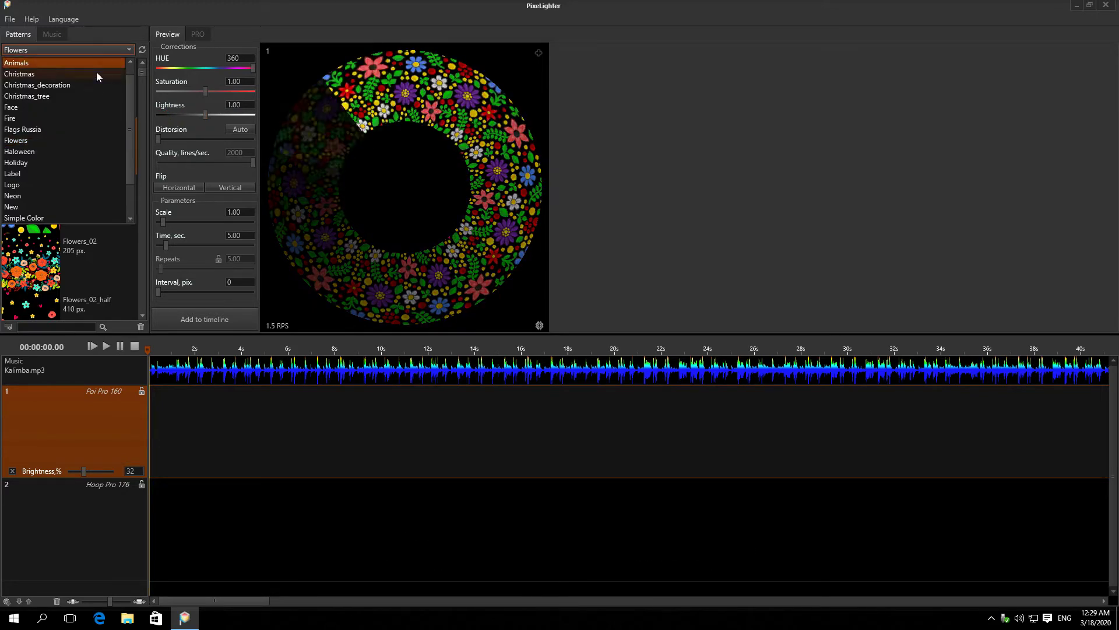
Place Face_man_01 from the Face pattern set at the start of device 1's timeline and select the clip.
click(104, 108)
drag(45, 96, 190, 437)
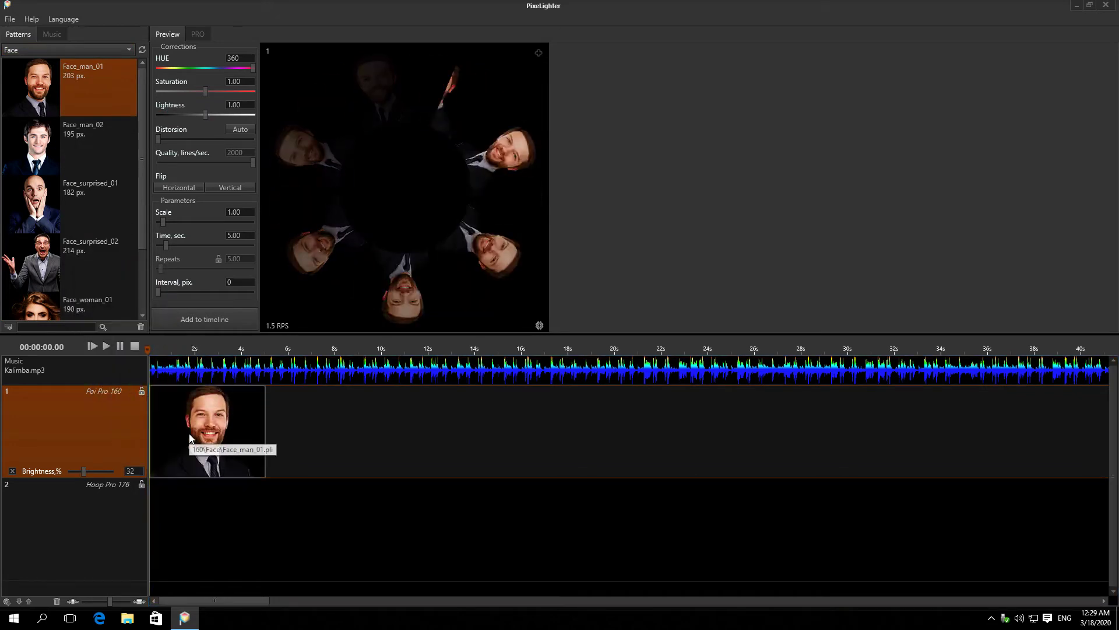
click(209, 432)
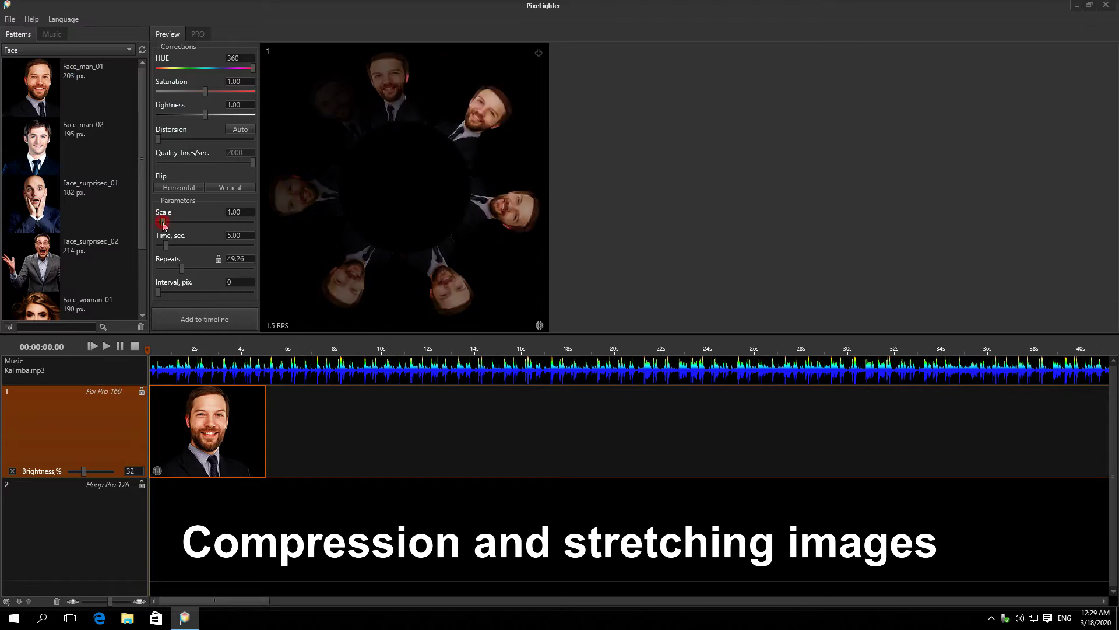
Set the face clip's scale to 1.50 and time to 4.20 seconds, and adjust its repeats to 31.59.
drag(162, 221, 183, 226)
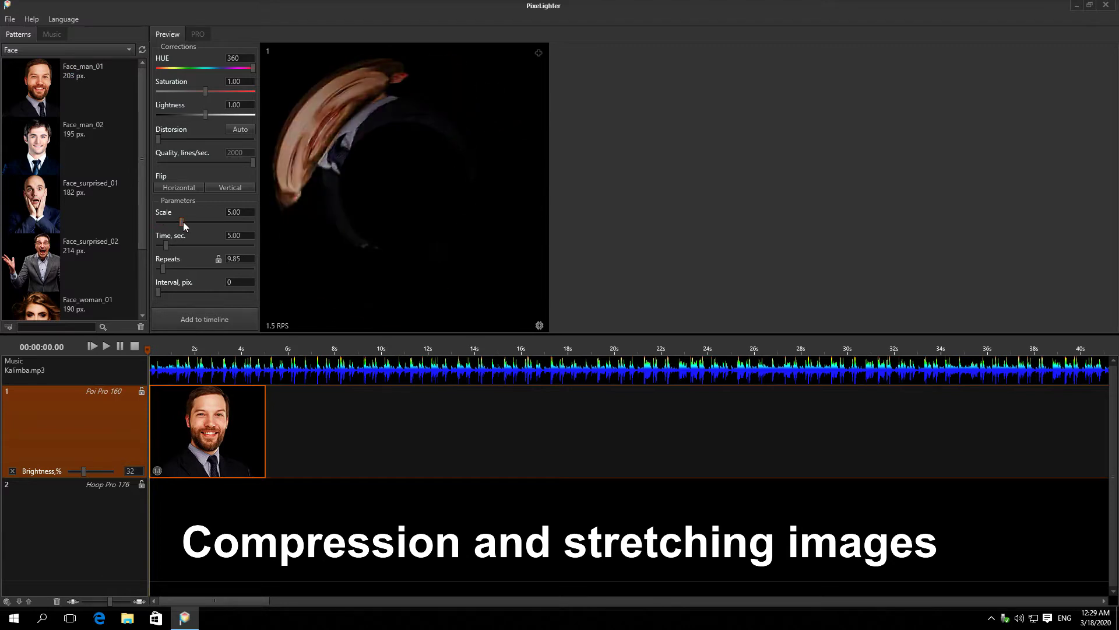
mouse_move(168, 224)
mouse_down()
mouse_move(155, 223)
mouse_move(165, 222)
mouse_up()
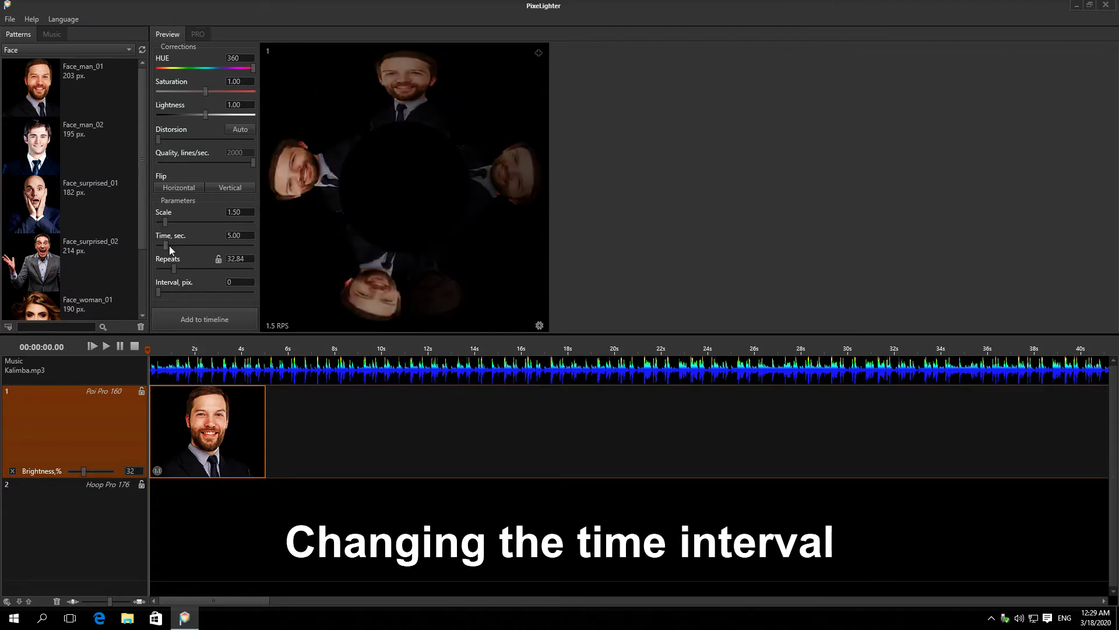
mouse_move(169, 245)
mouse_down()
mouse_move(185, 249)
mouse_move(167, 249)
mouse_up()
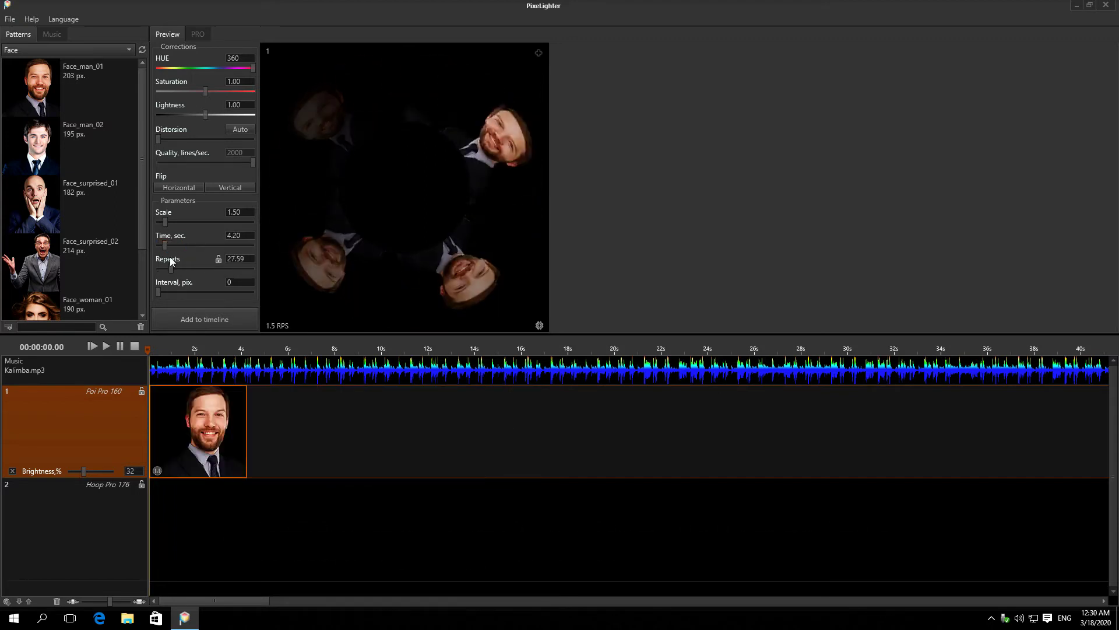
mouse_move(172, 267)
mouse_down()
mouse_move(195, 270)
mouse_move(174, 268)
mouse_up()
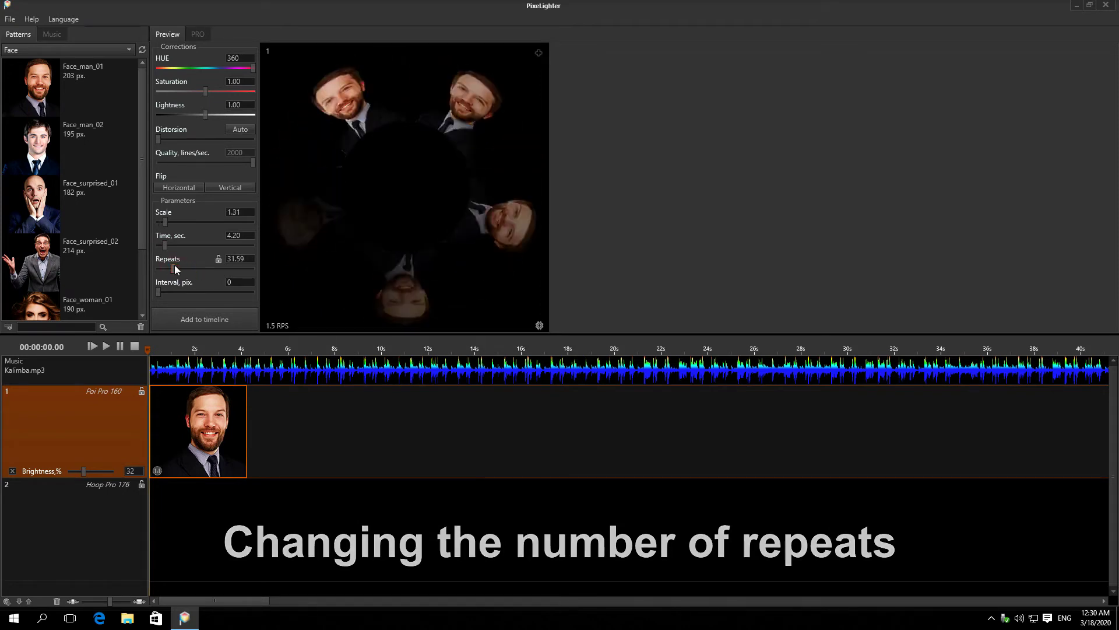
Lock the face clip's repeats, set its time to 4.57 seconds, and unlock the repeats.
click(219, 260)
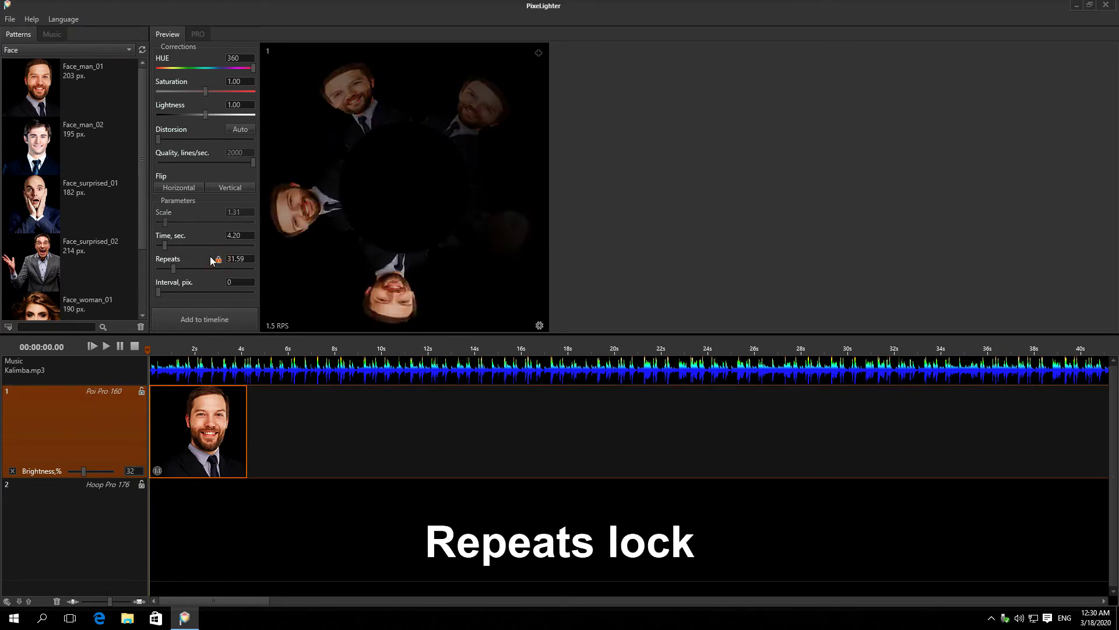
mouse_move(165, 244)
mouse_down()
mouse_move(177, 247)
mouse_move(165, 245)
mouse_up()
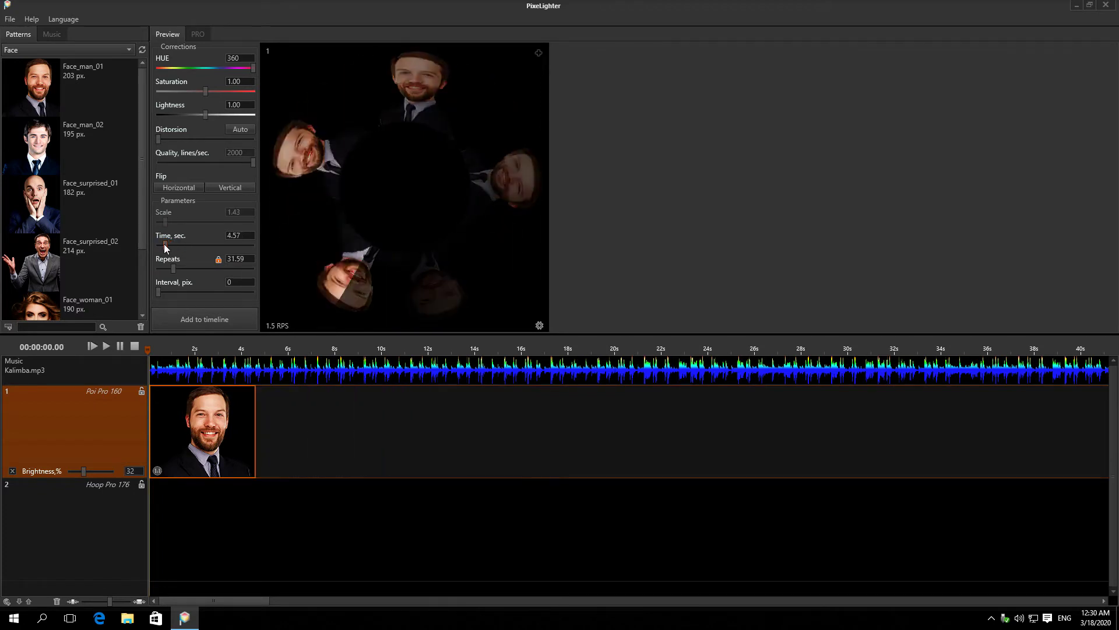
click(219, 259)
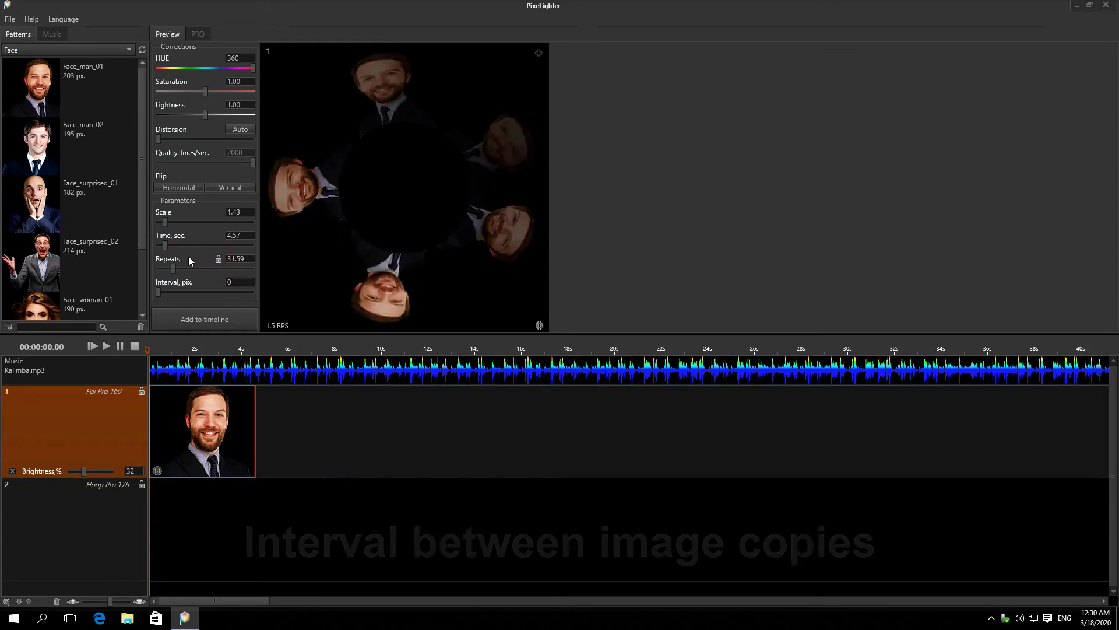
Try out the face clip's interval and its horizontal and vertical flips, restoring the interval to 0 and the original orientation.
click(159, 290)
mouse_move(159, 291)
mouse_down()
mouse_move(186, 299)
mouse_move(211, 288)
mouse_move(158, 289)
mouse_up()
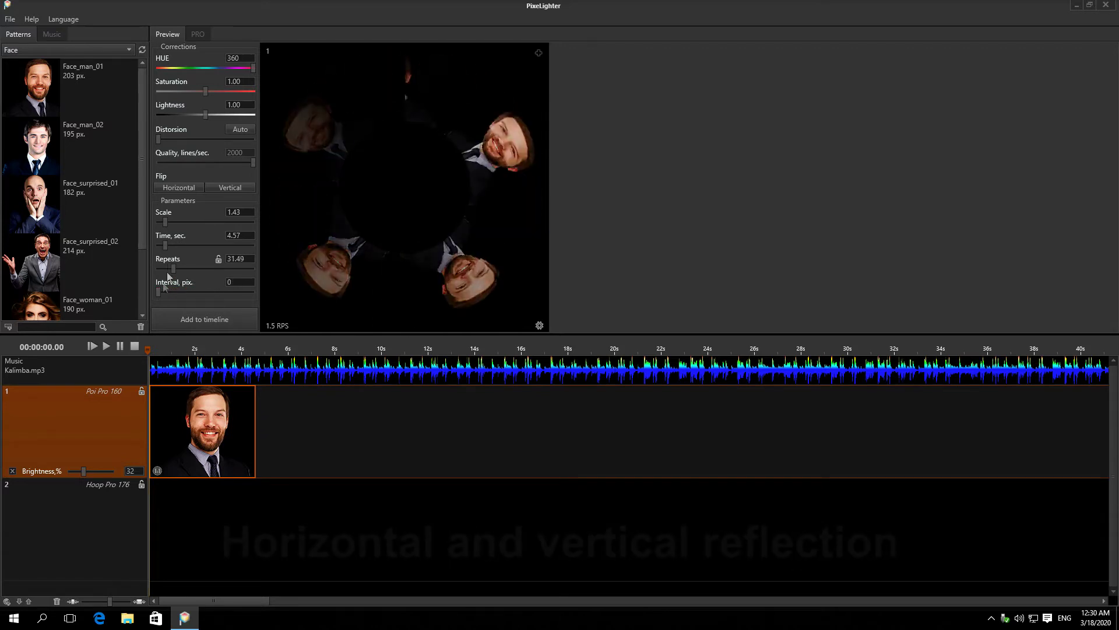
click(176, 186)
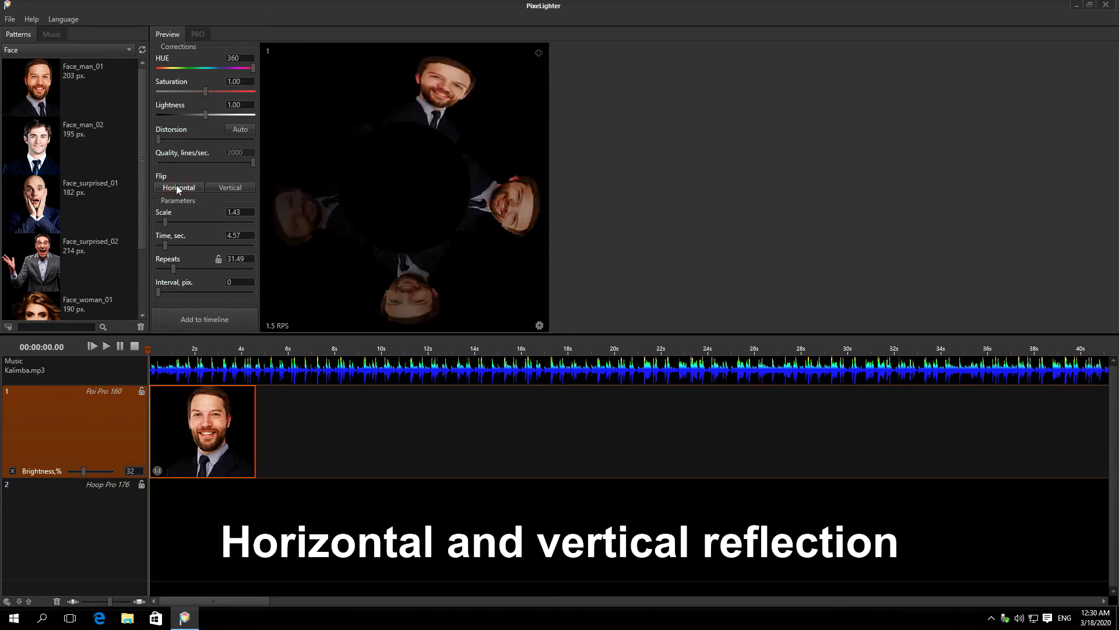
click(176, 185)
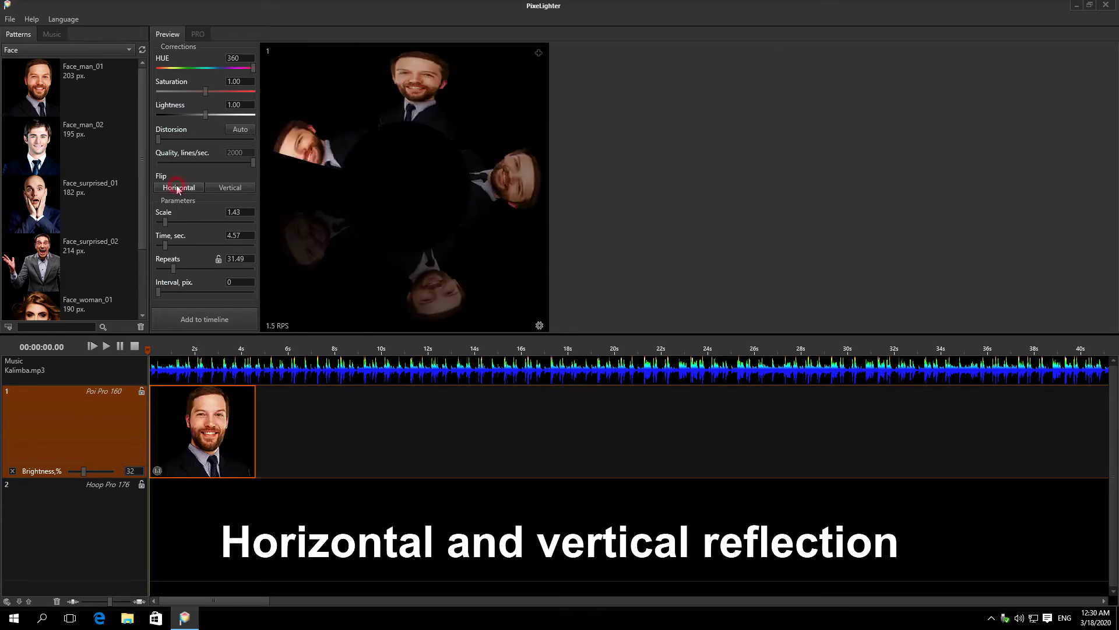
click(212, 187)
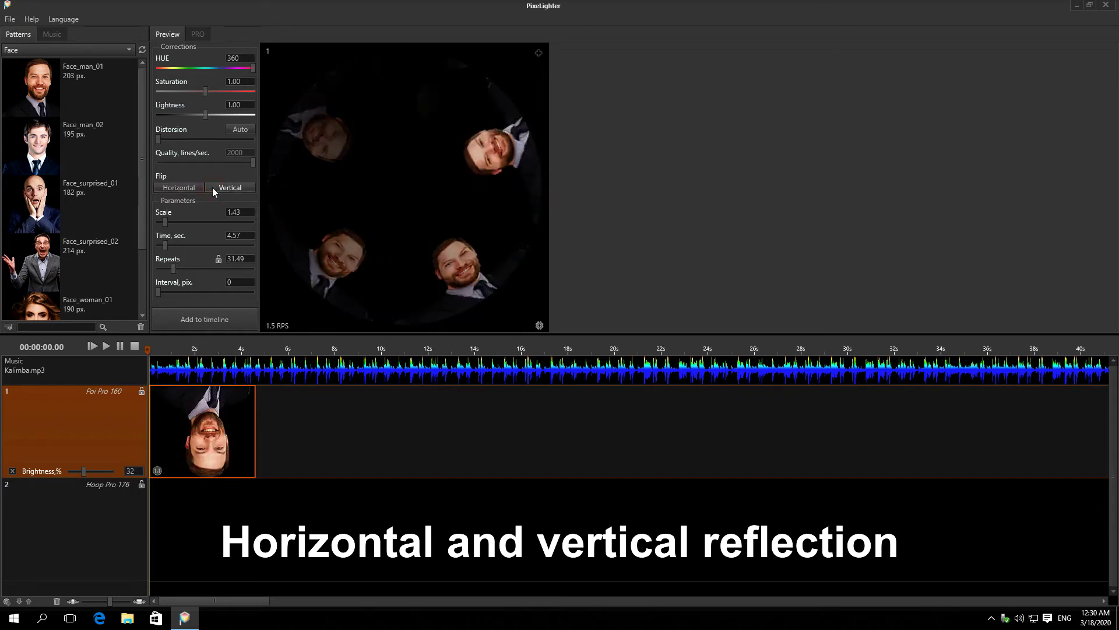
click(212, 187)
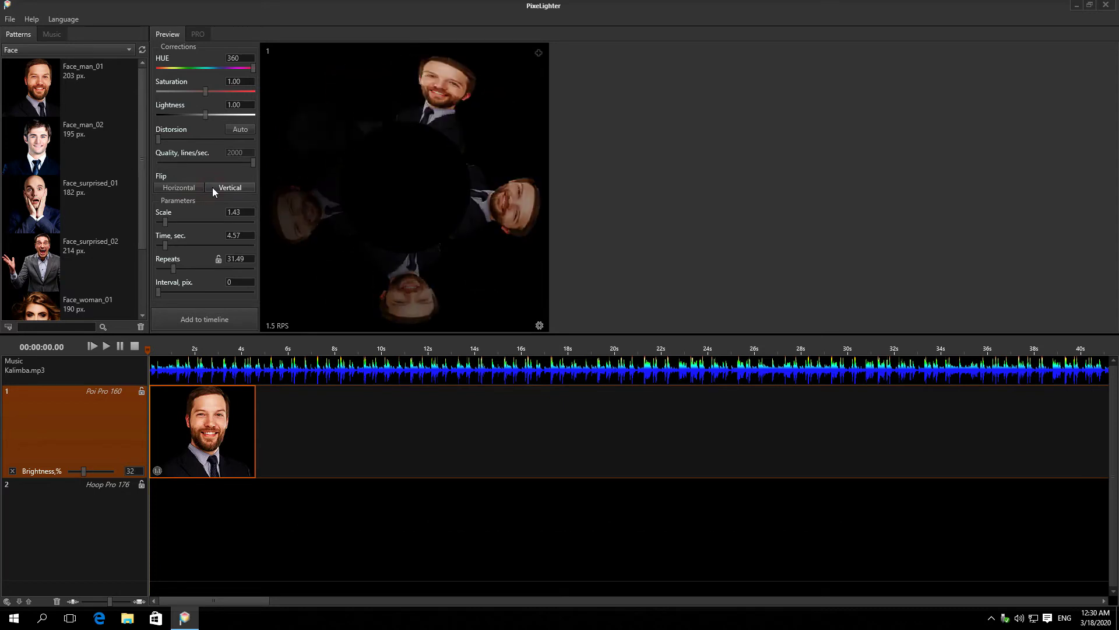
Try a lower playback quality, restore it to 2000 lines/sec, and apply automatic distortion correction to the face clip.
click(252, 162)
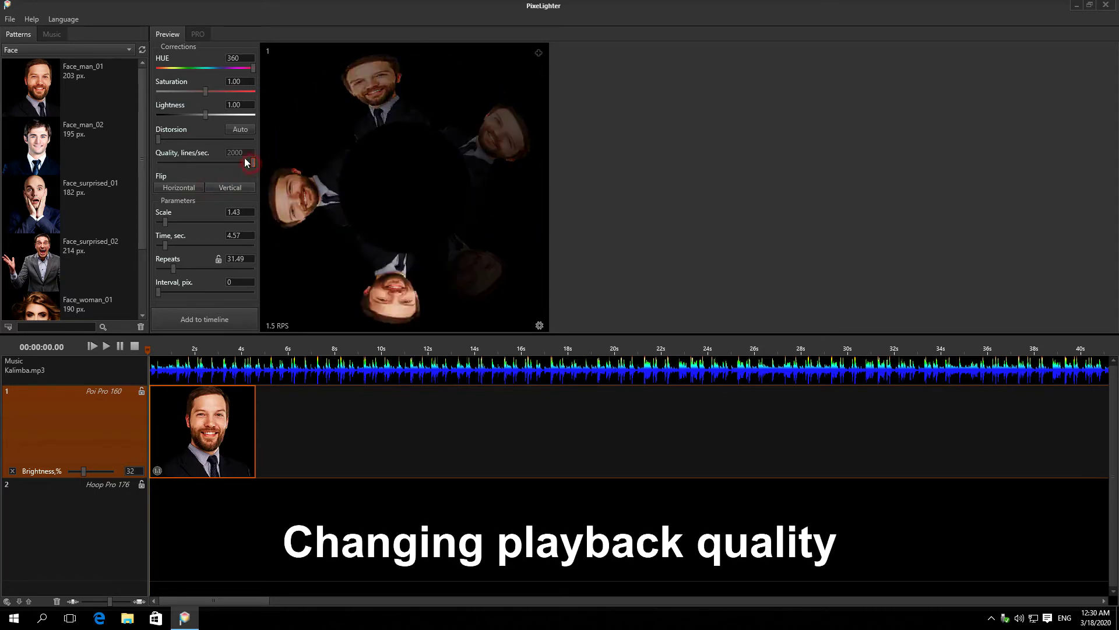
drag(205, 163, 255, 163)
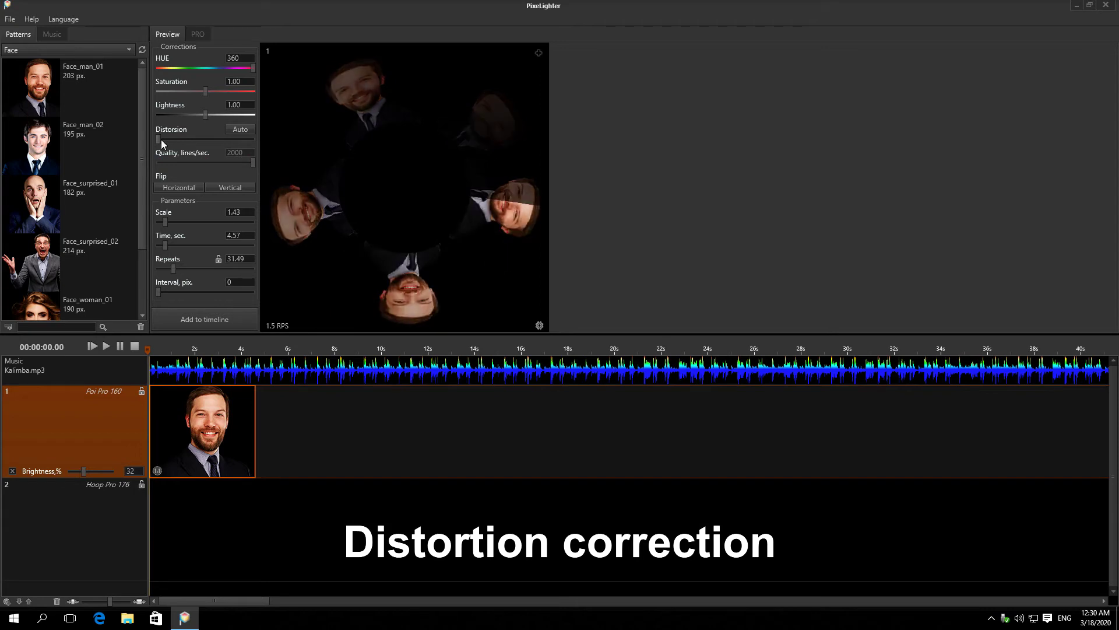
mouse_move(161, 139)
mouse_down()
mouse_move(231, 156)
mouse_move(242, 139)
mouse_move(180, 139)
mouse_up()
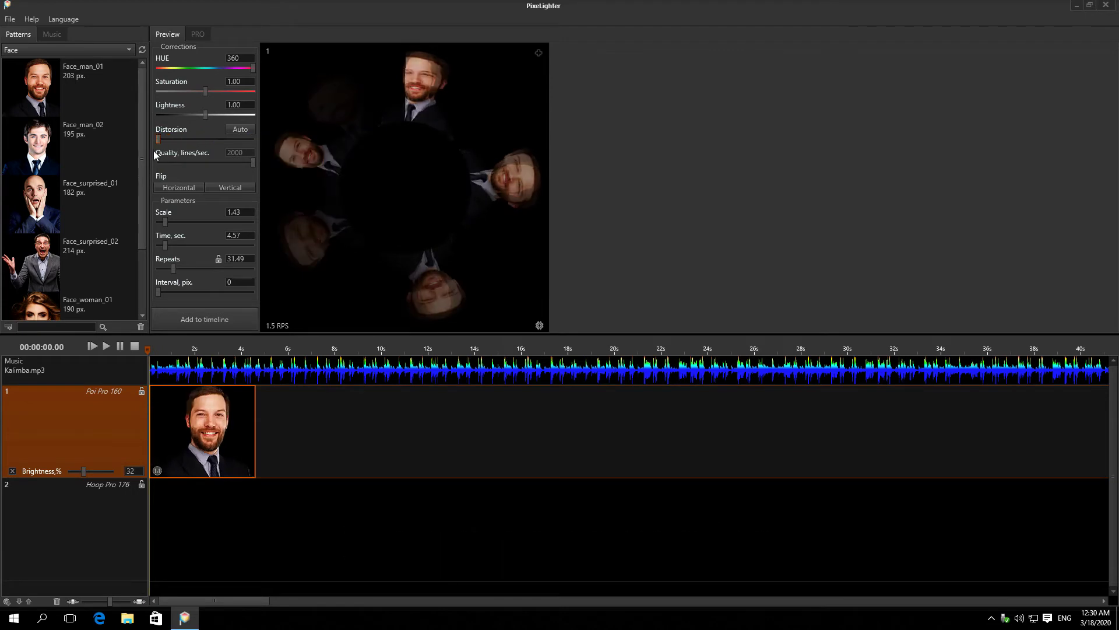
click(236, 133)
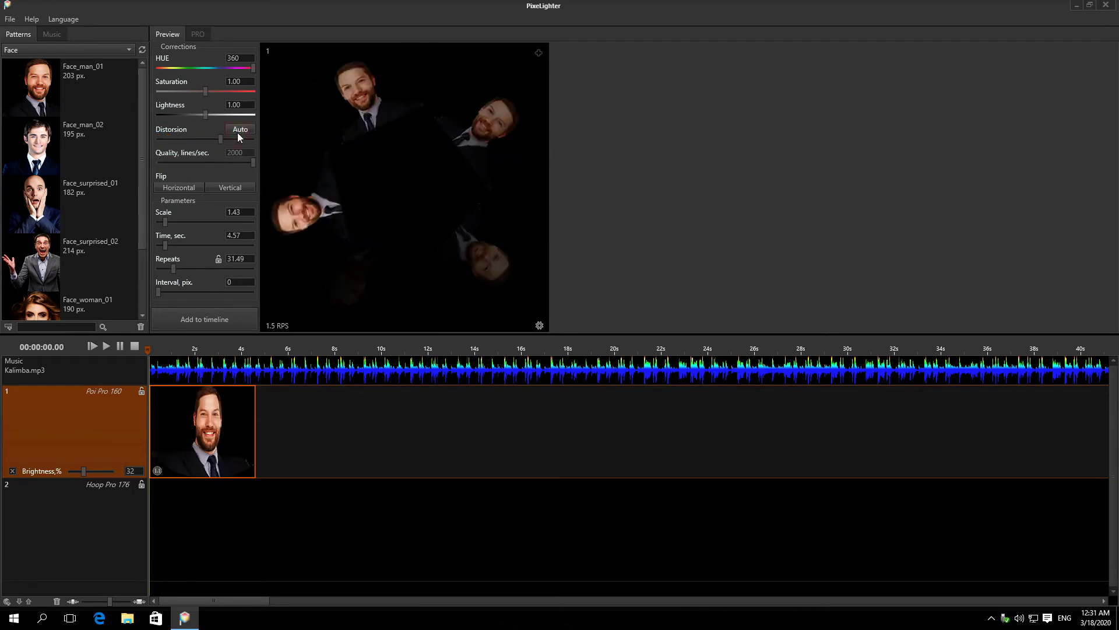
Add a second preview window, and try the Static visualization type for preview 1 before restoring Animation.
click(538, 53)
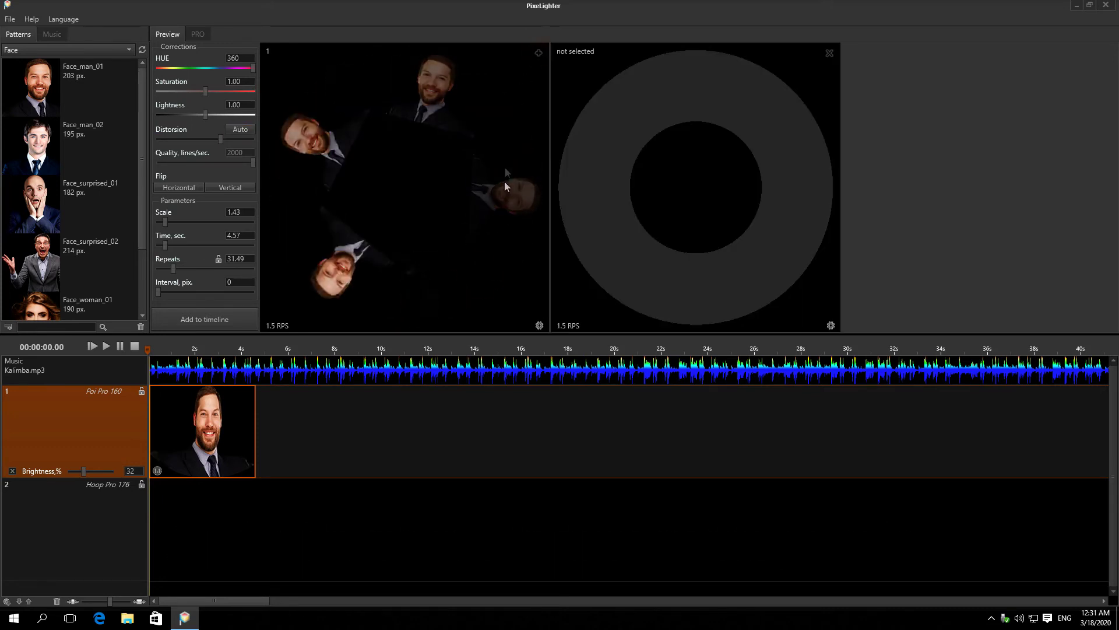
click(539, 325)
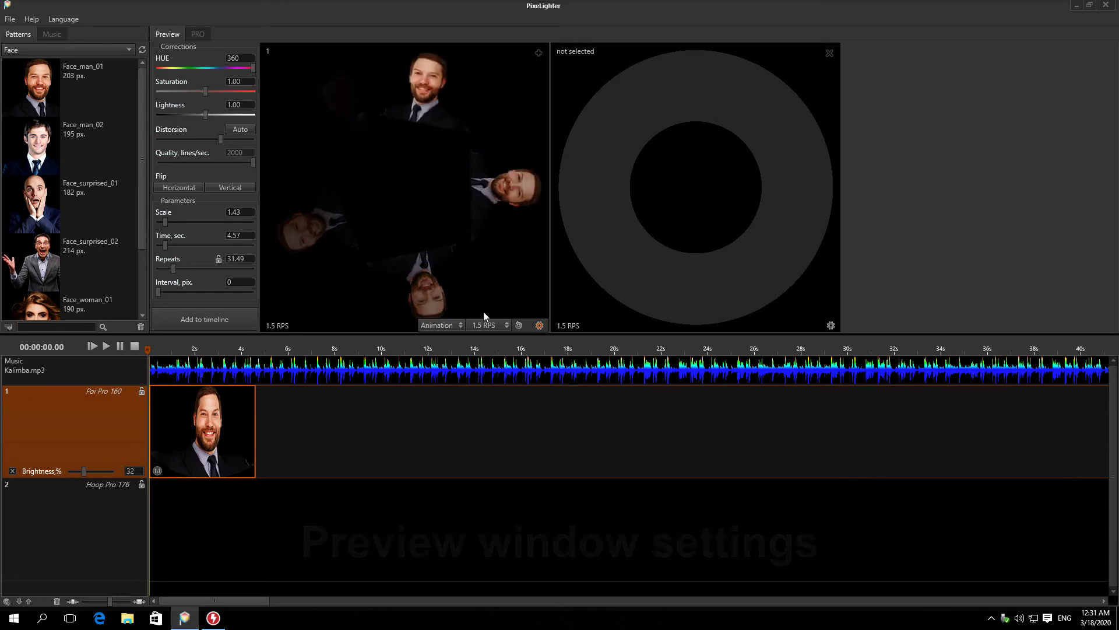
click(455, 325)
click(456, 341)
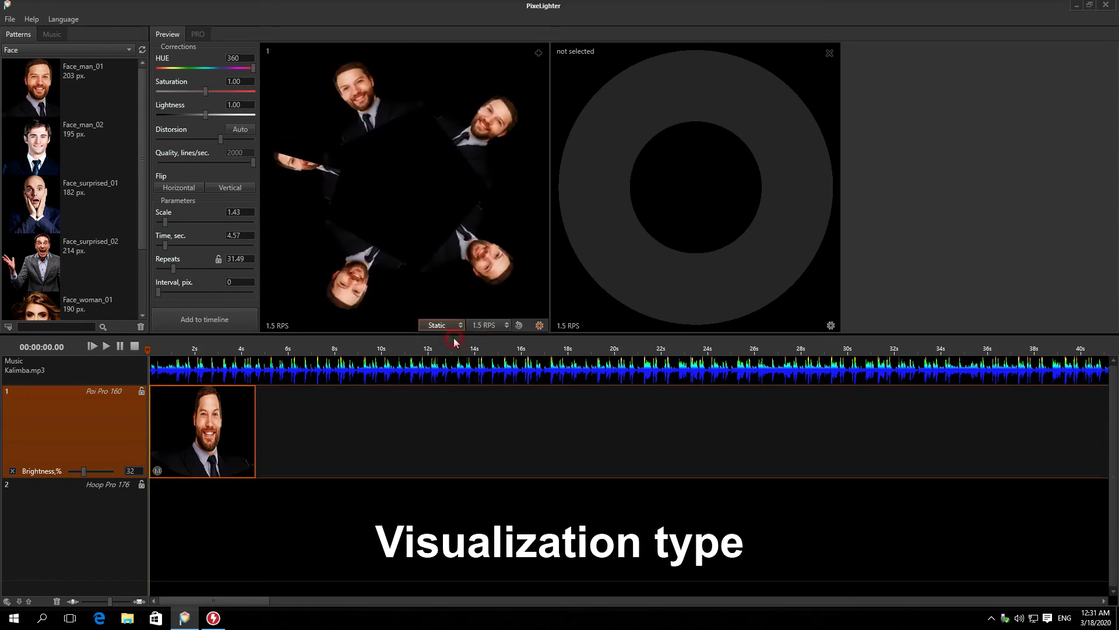
click(454, 327)
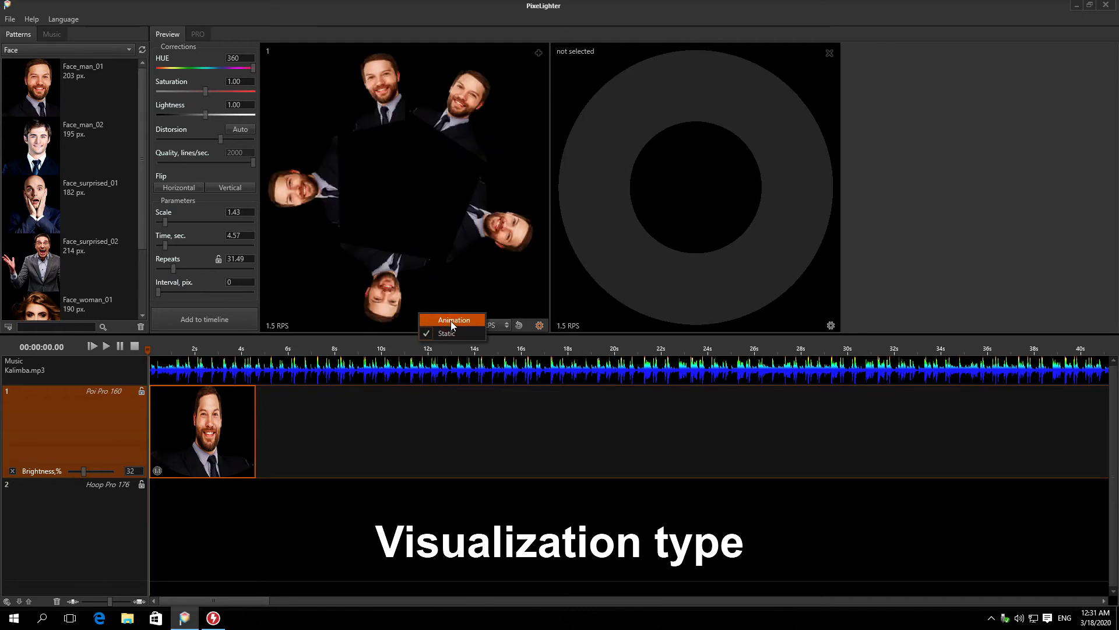
click(451, 321)
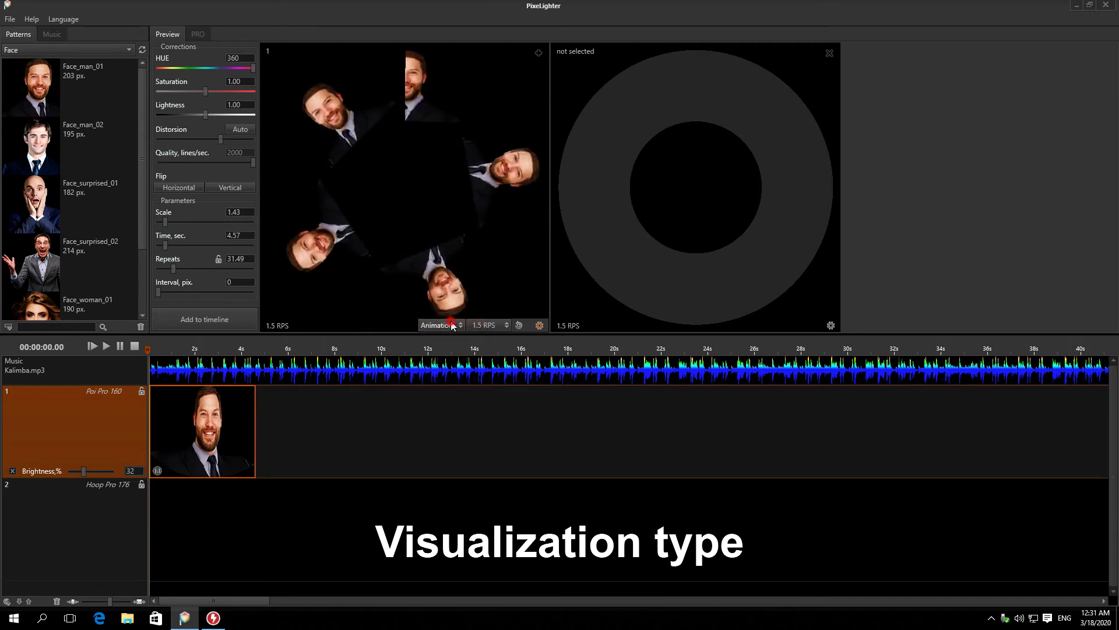
Try a rotation speed of 2 RPS for preview 1, and set it to 0.5 RPS.
click(484, 324)
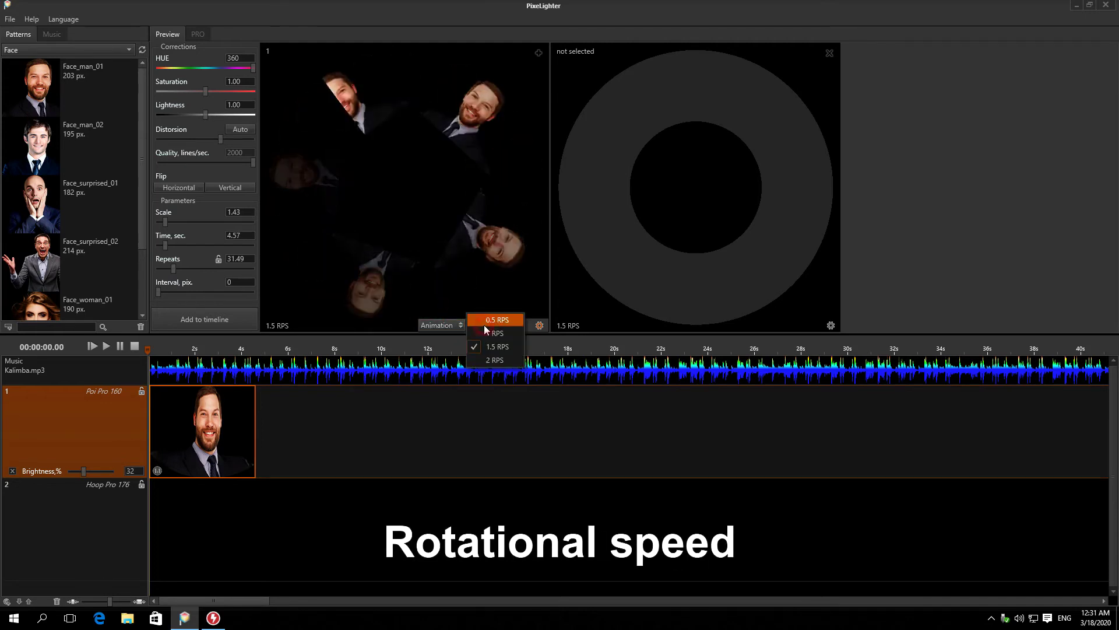
click(488, 360)
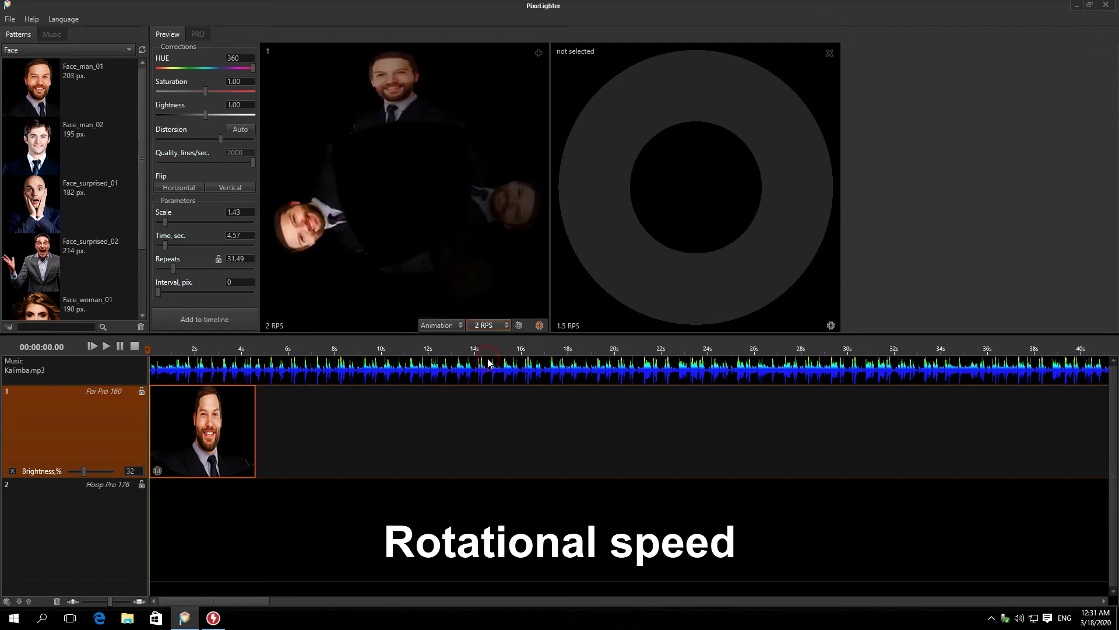
click(489, 326)
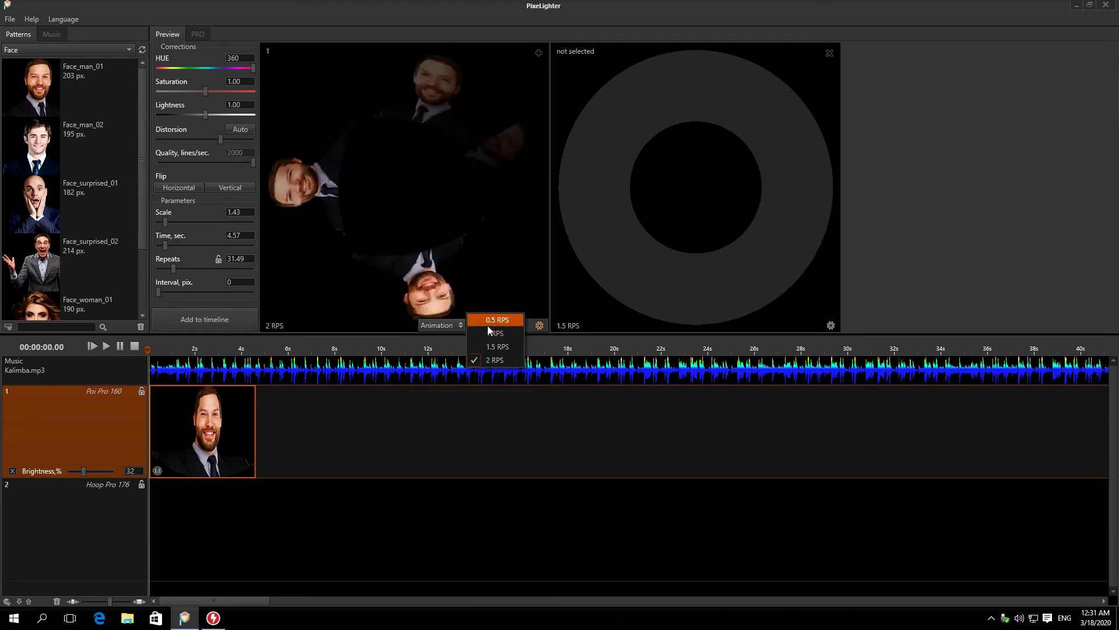
click(492, 320)
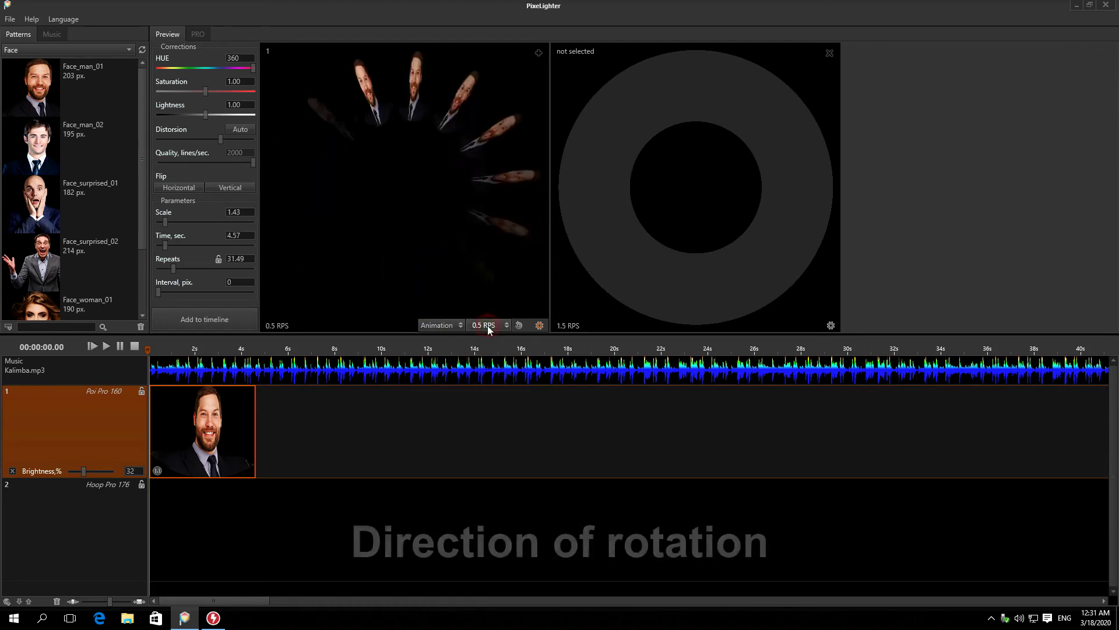
Reverse preview 1's rotation direction, restore the original direction, and close the preview's settings.
click(519, 325)
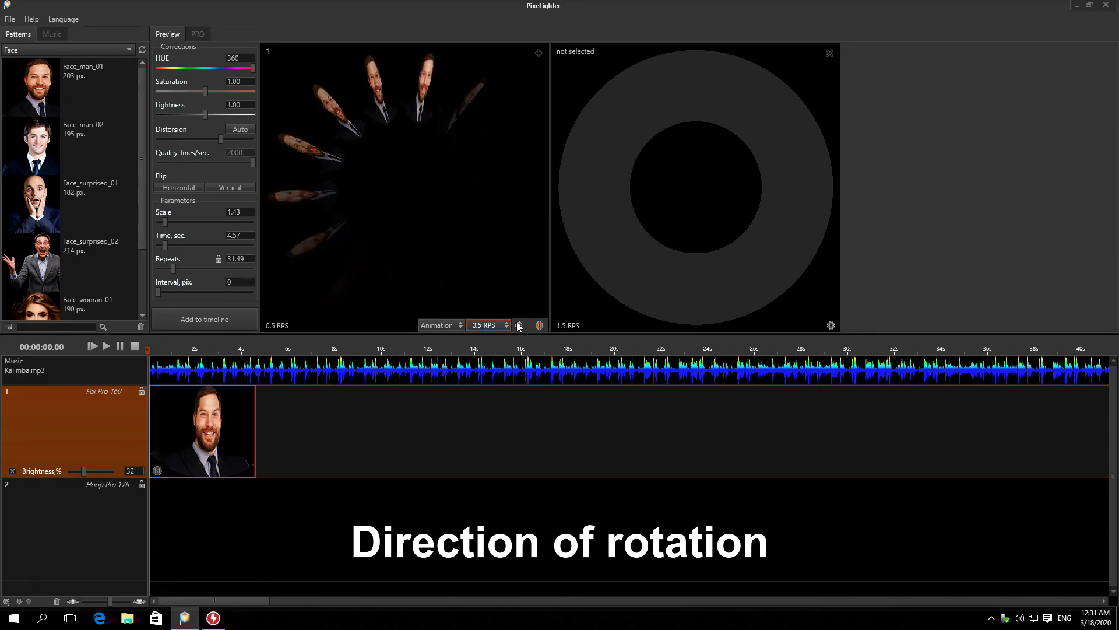
click(519, 325)
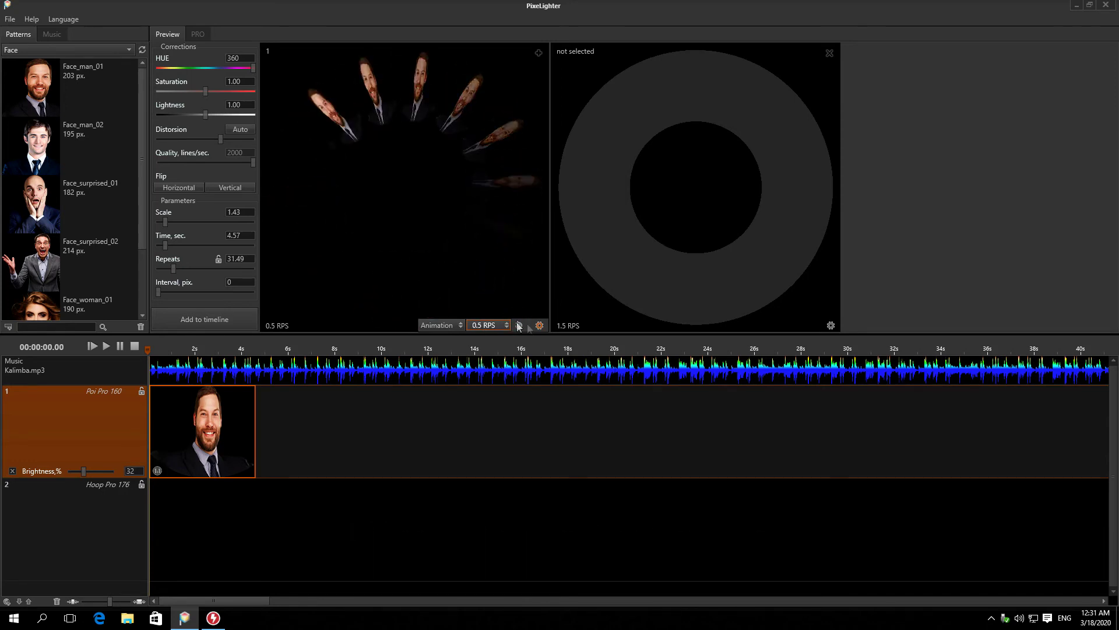
click(539, 326)
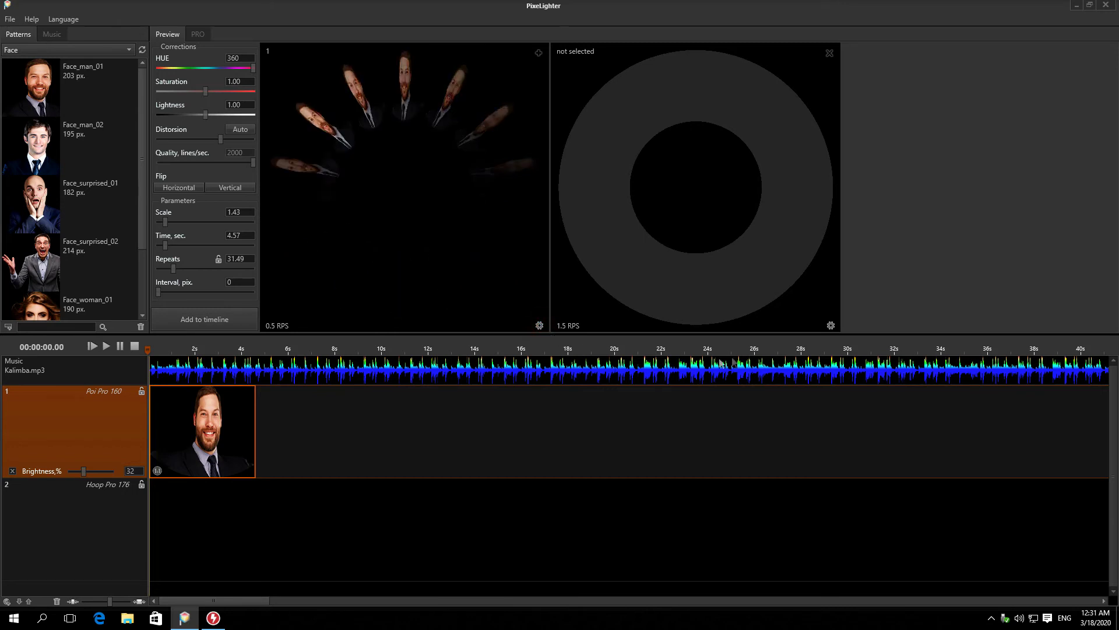
Assign timeline 2 to the second preview window, and remove that additional window.
click(830, 325)
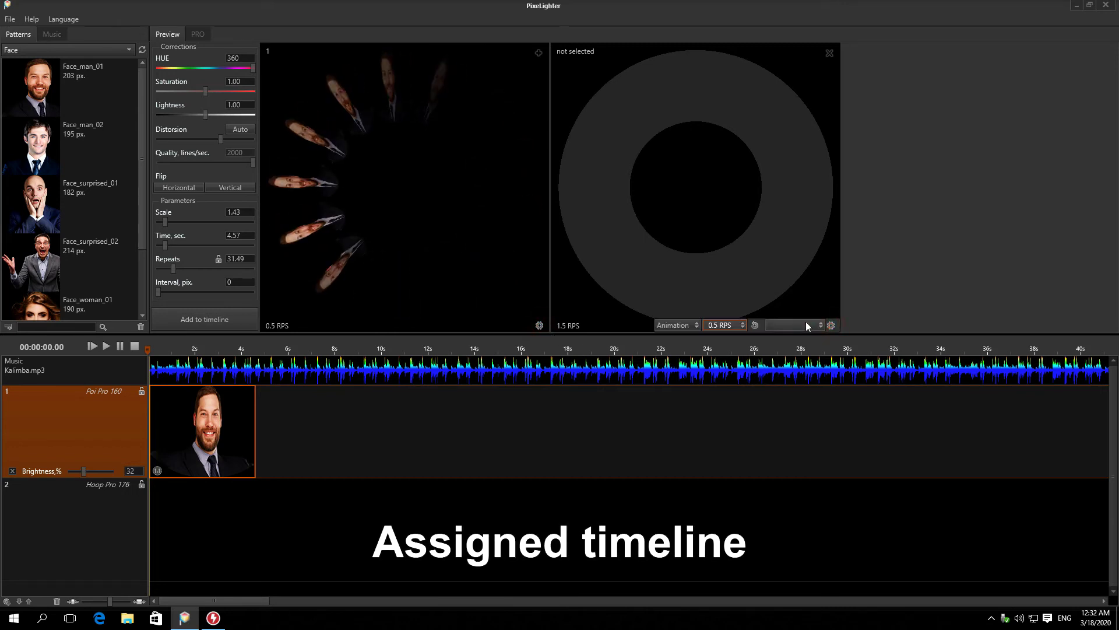
click(806, 324)
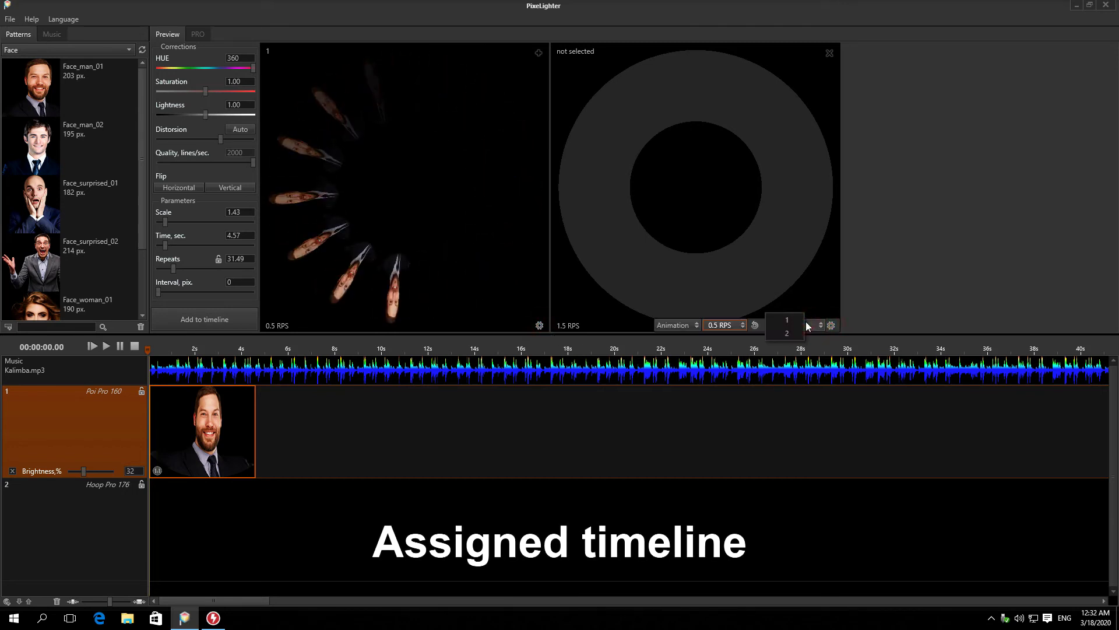
click(796, 321)
click(800, 328)
click(791, 337)
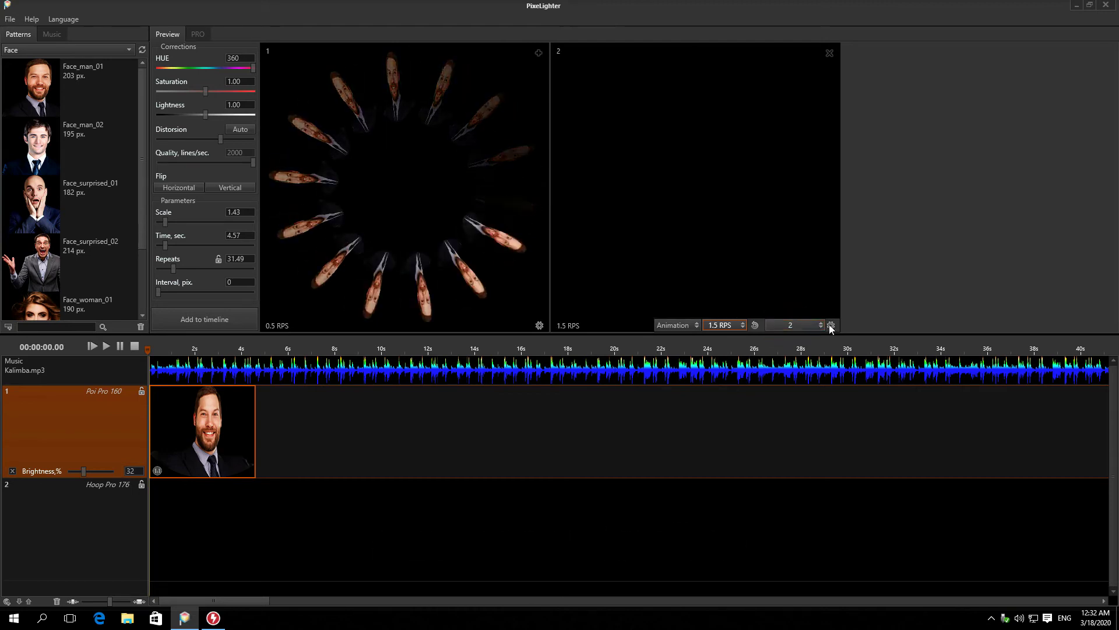
click(830, 53)
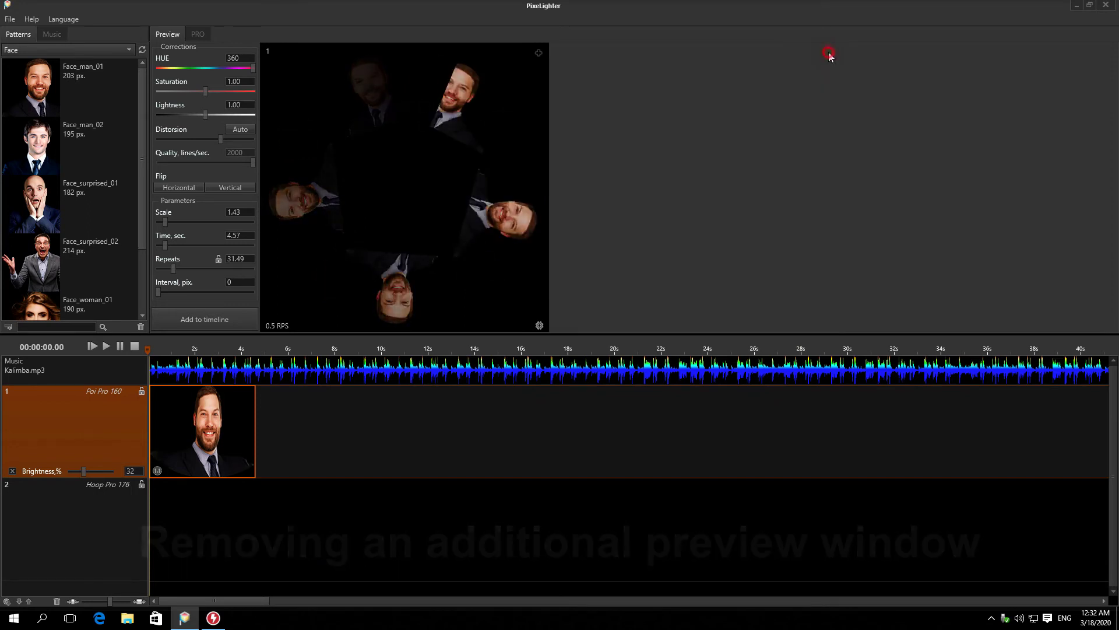
Play the timeline from the start, pause at about 3.60 seconds, and stop playback.
click(93, 347)
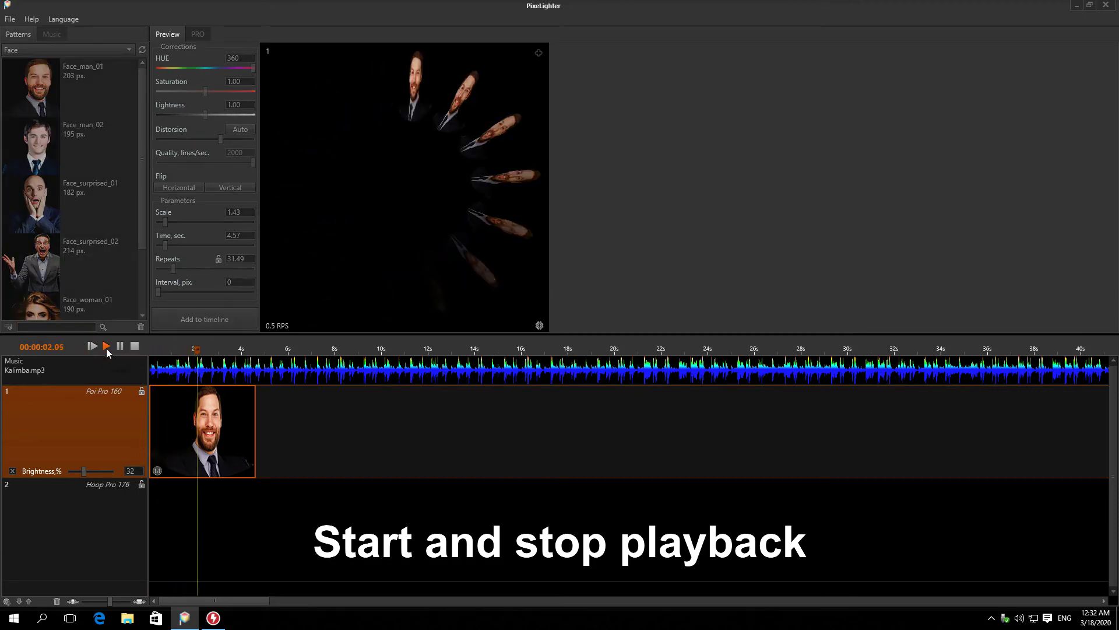
drag(208, 354, 234, 357)
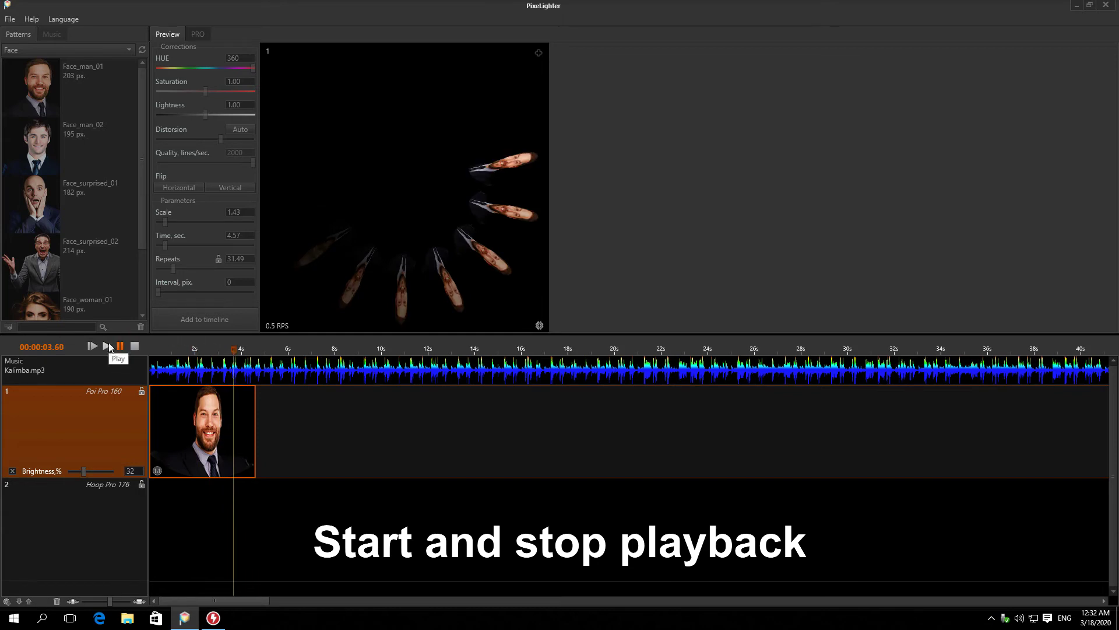
click(136, 346)
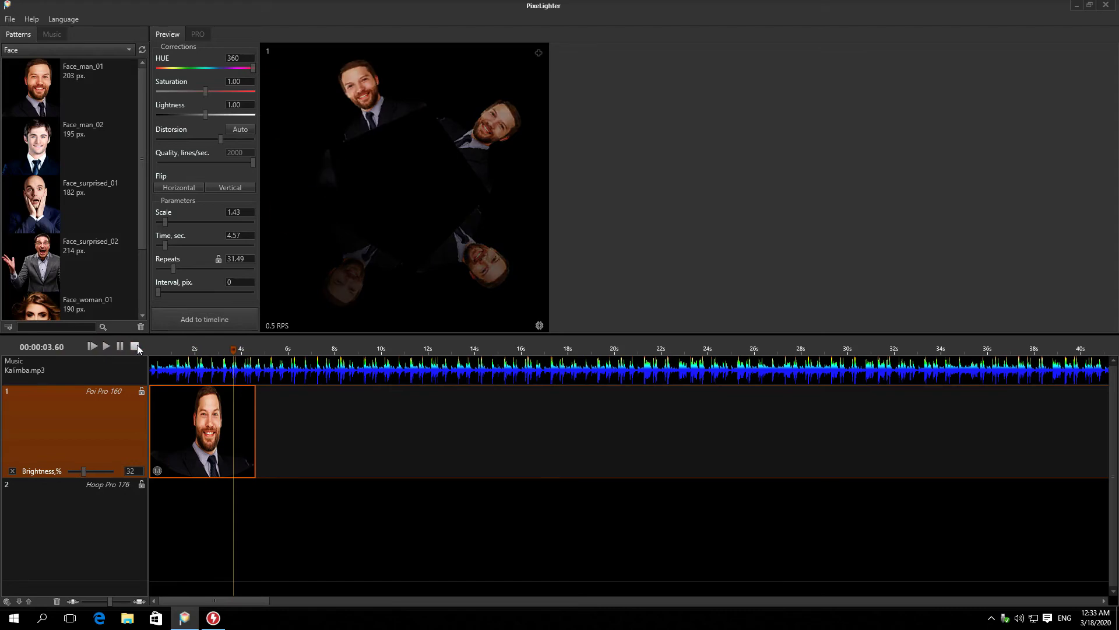
Refresh the list of connected PRO devices and assign timeline 1 to the Poi Pro 160.
click(204, 38)
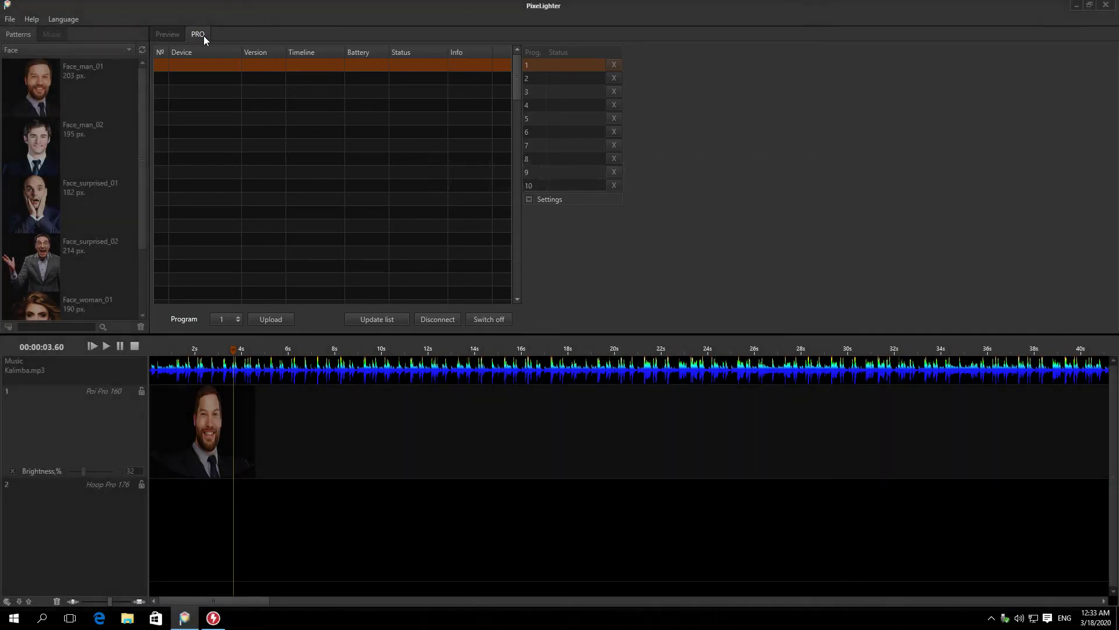
click(360, 320)
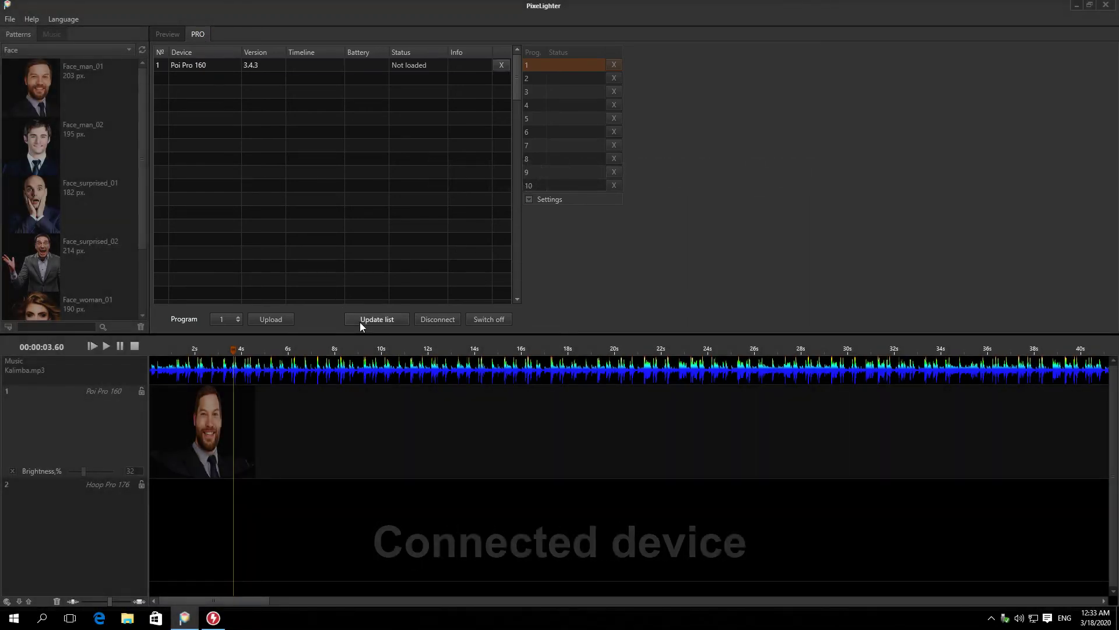
click(223, 67)
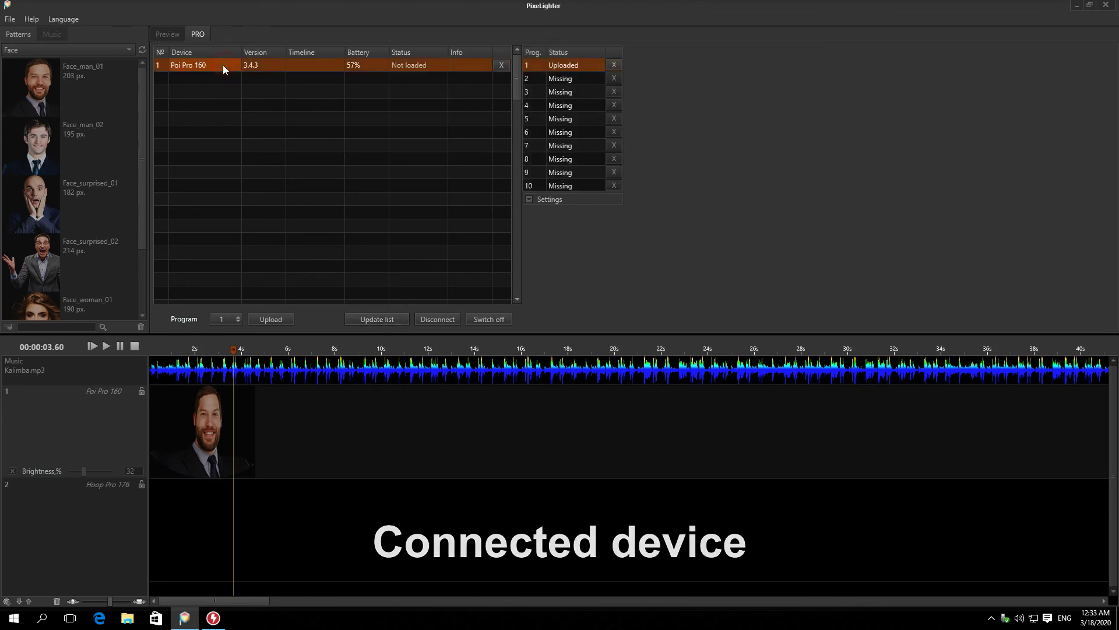
click(306, 68)
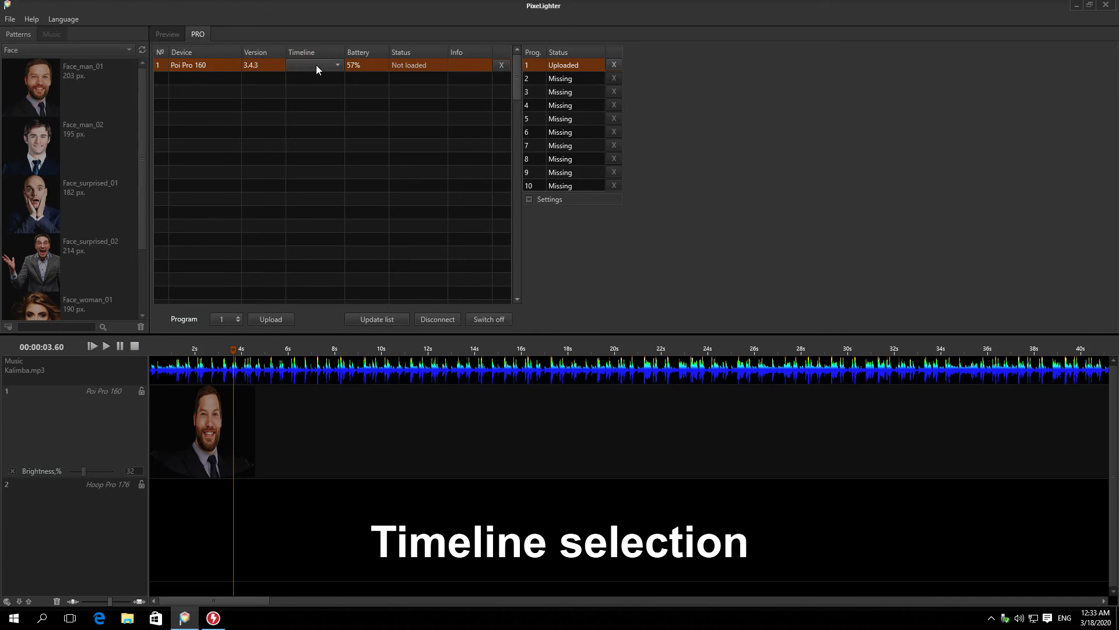
click(316, 78)
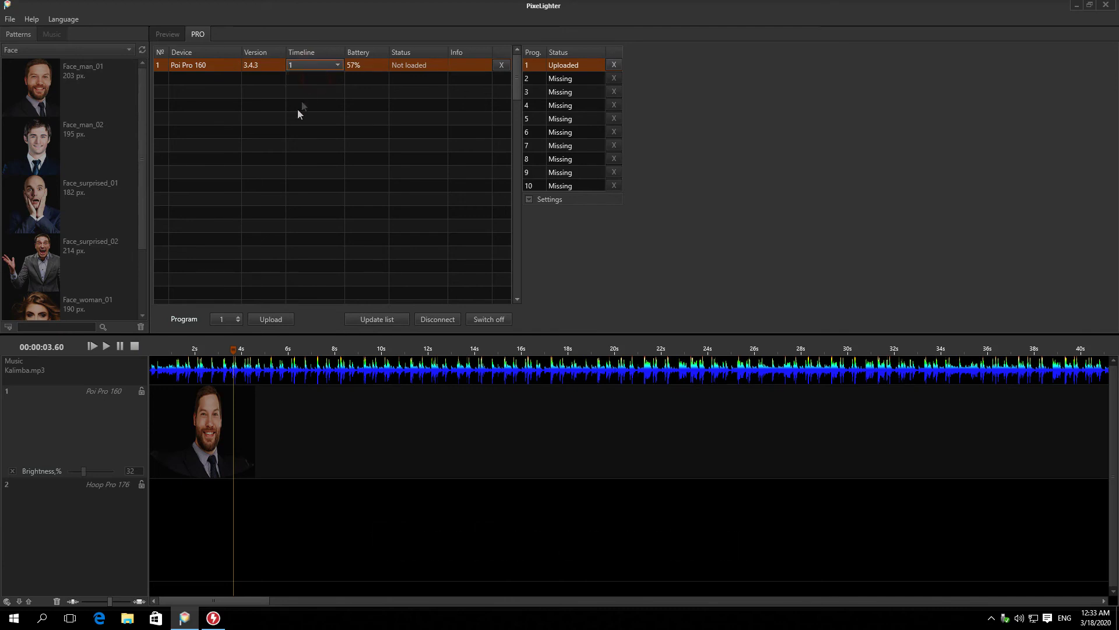
Upload the timeline program to cell 3 of the Poi Pro 160, saving the project as Upload in the English\Projects folder.
click(232, 319)
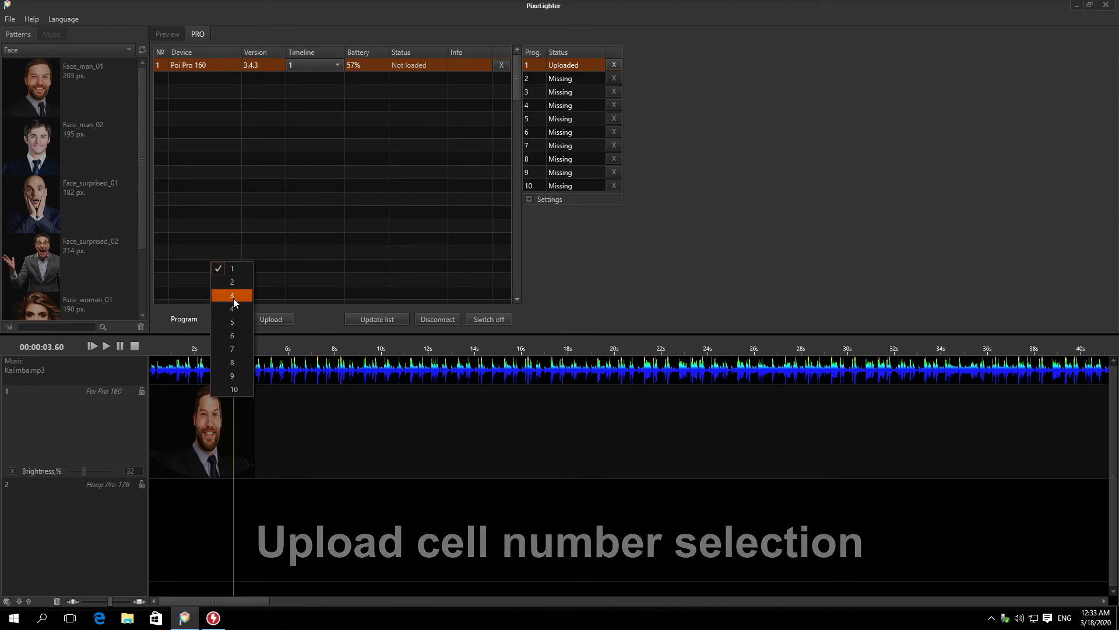
click(233, 300)
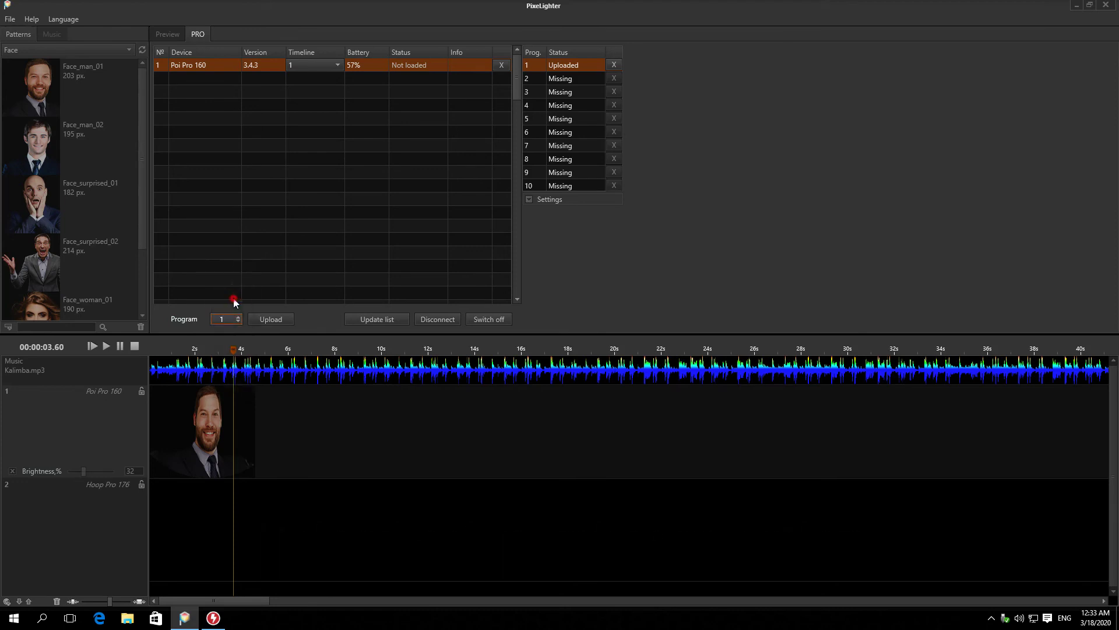
click(261, 320)
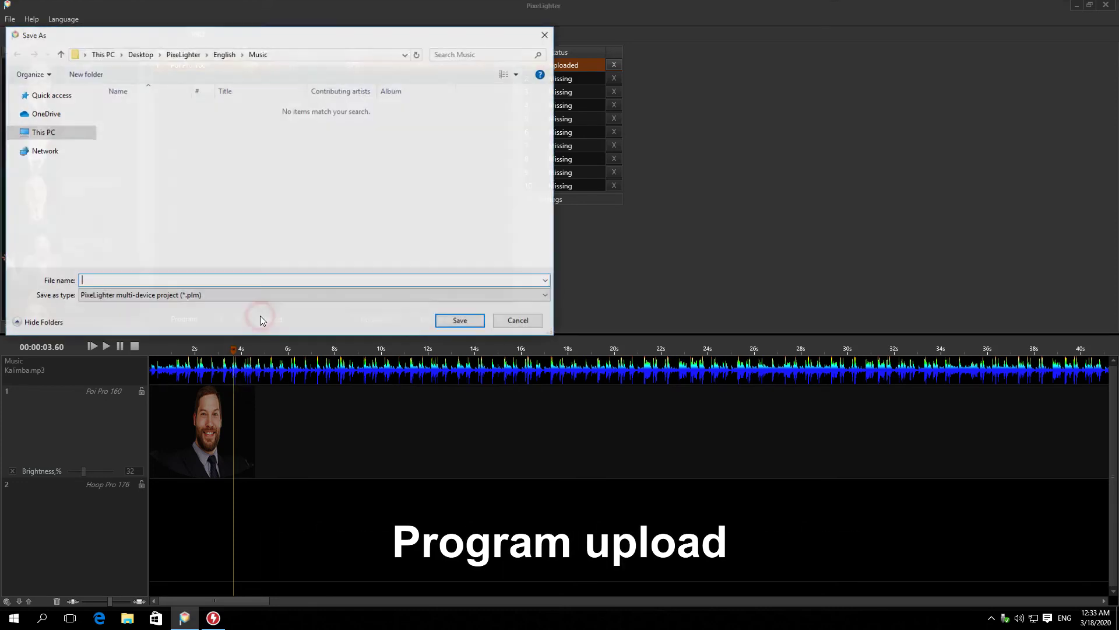
click(225, 54)
double_click(250, 127)
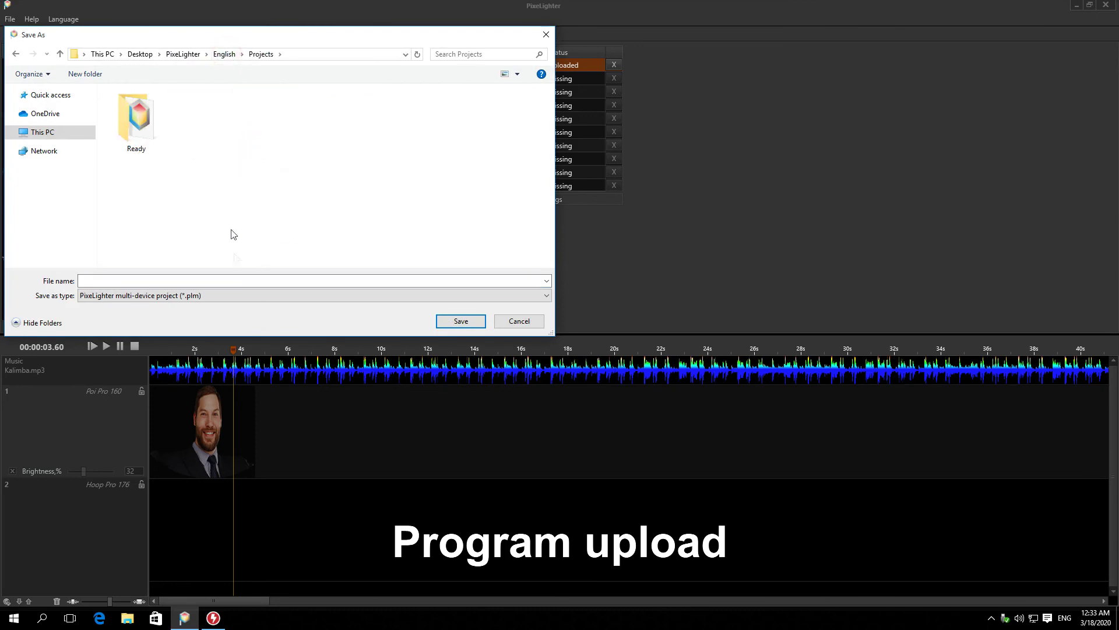
click(242, 281)
text(Upload)
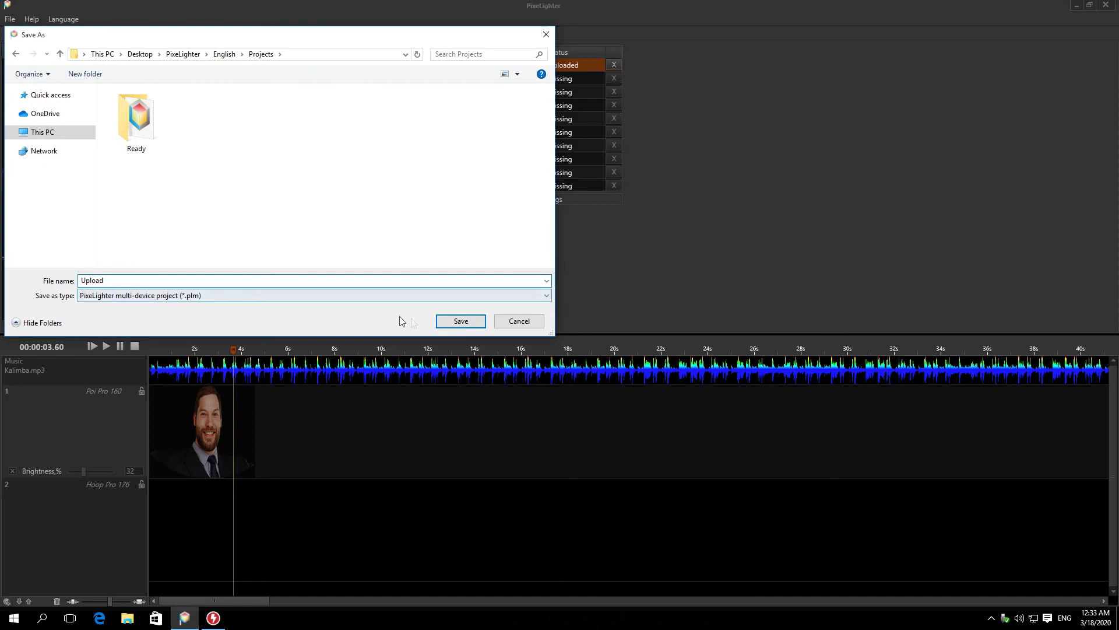
click(445, 326)
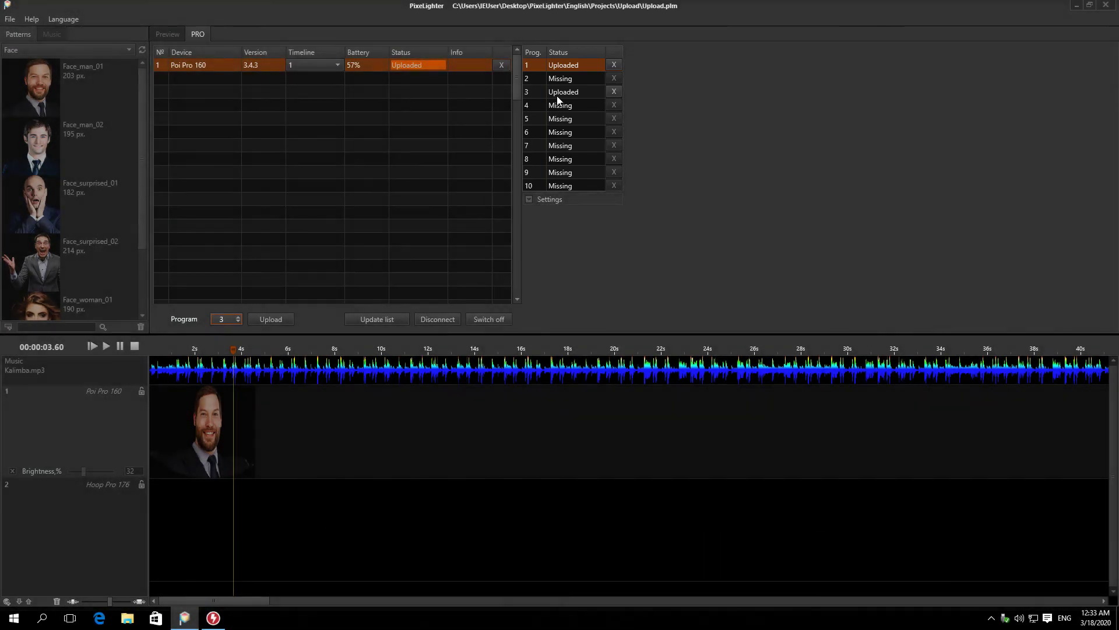
Delete program 3 from the Poi Pro 160 and show the device's Wi-Fi network and additional settings.
click(558, 95)
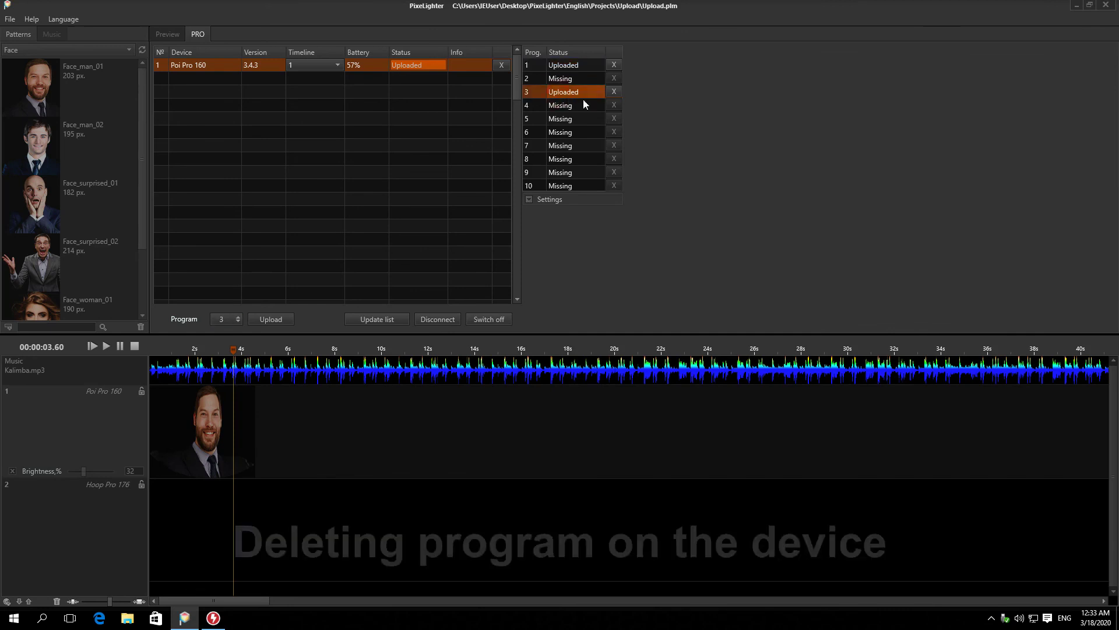
click(612, 92)
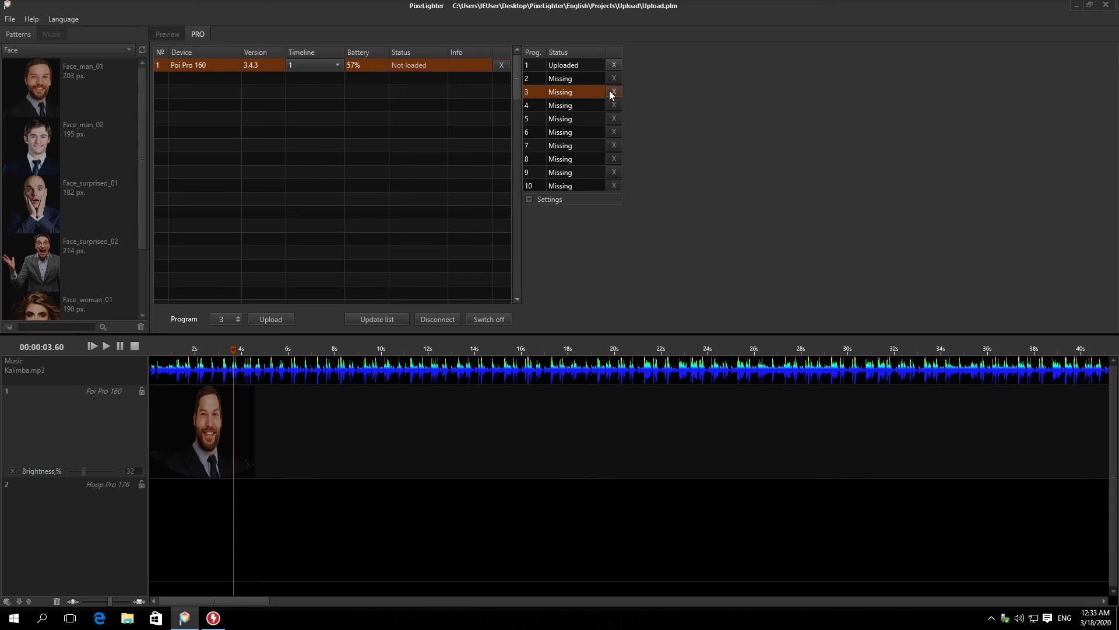
click(529, 199)
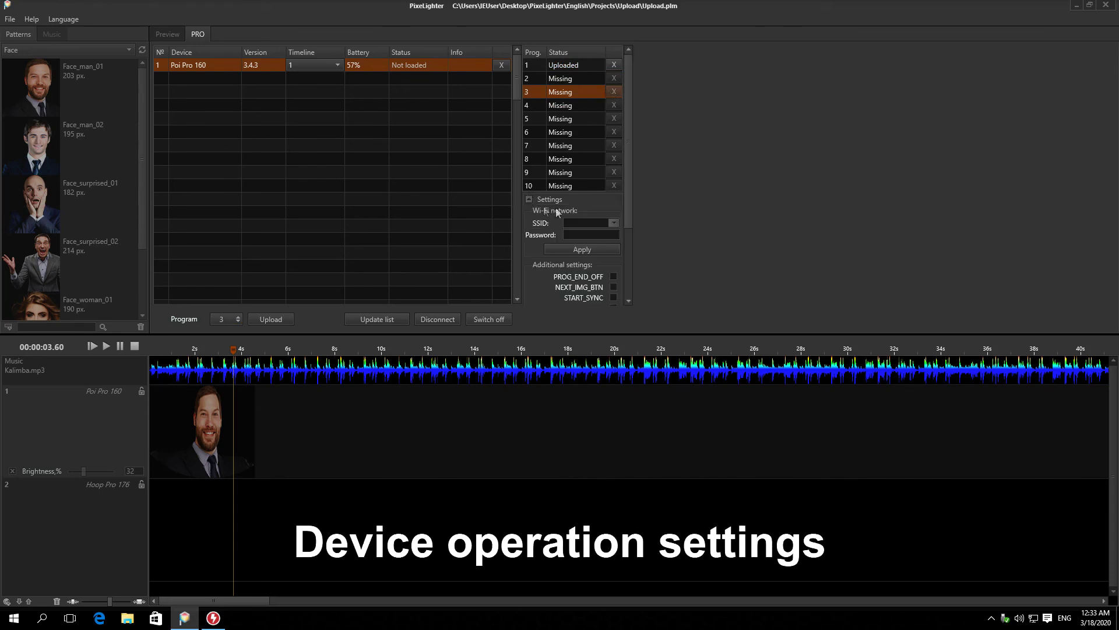
drag(627, 178, 632, 261)
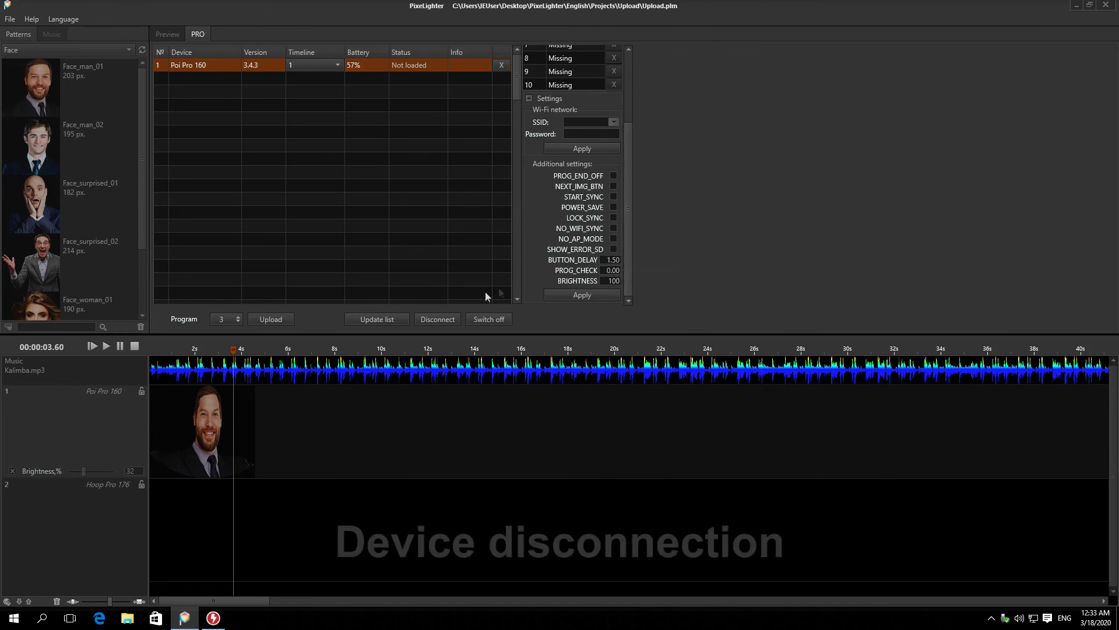
Disconnect the Poi Pro 160 and find it again by refreshing the device list, and switch the device off.
click(434, 319)
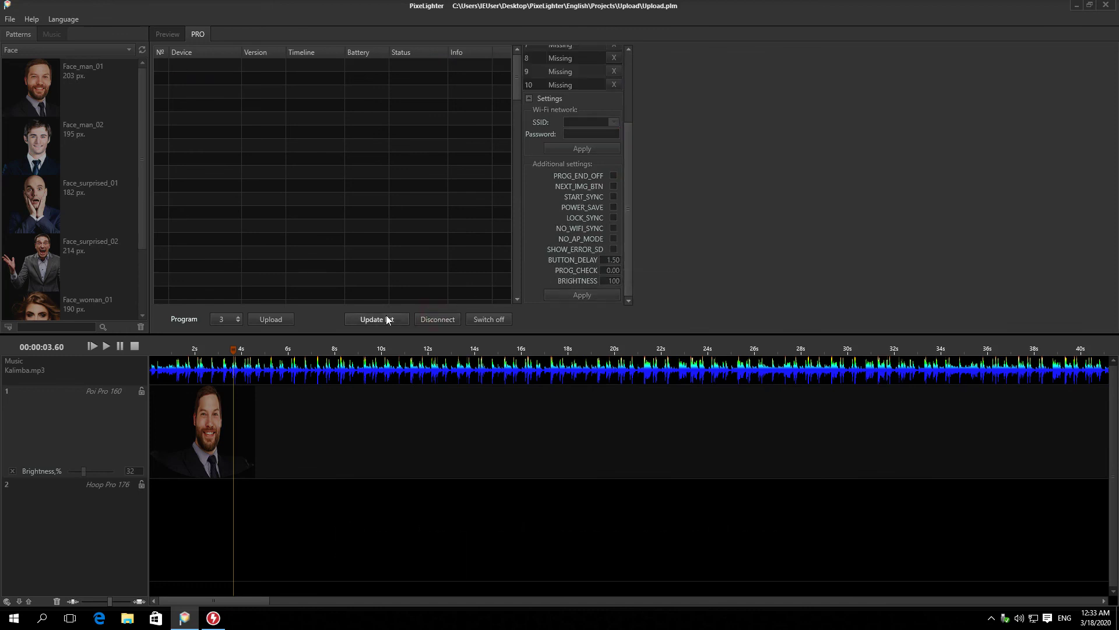
click(387, 319)
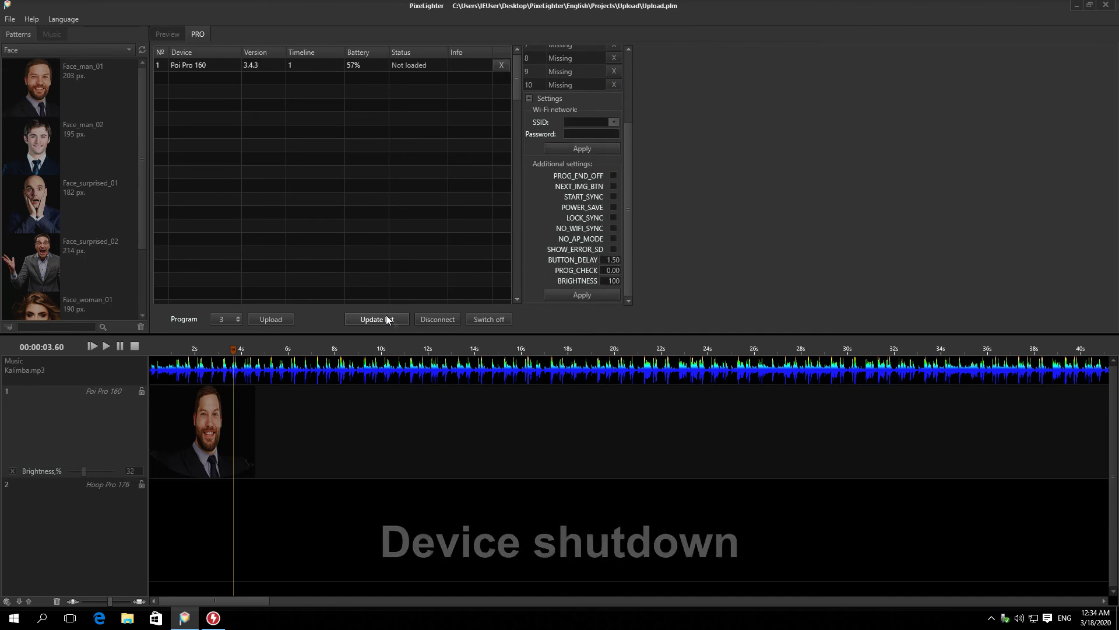
click(486, 322)
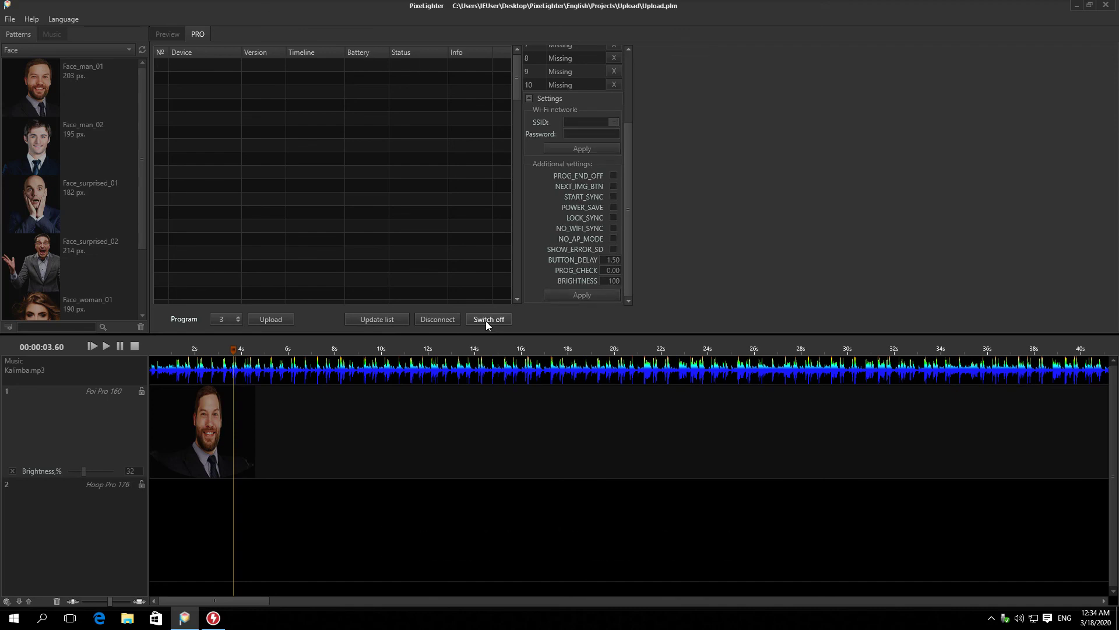